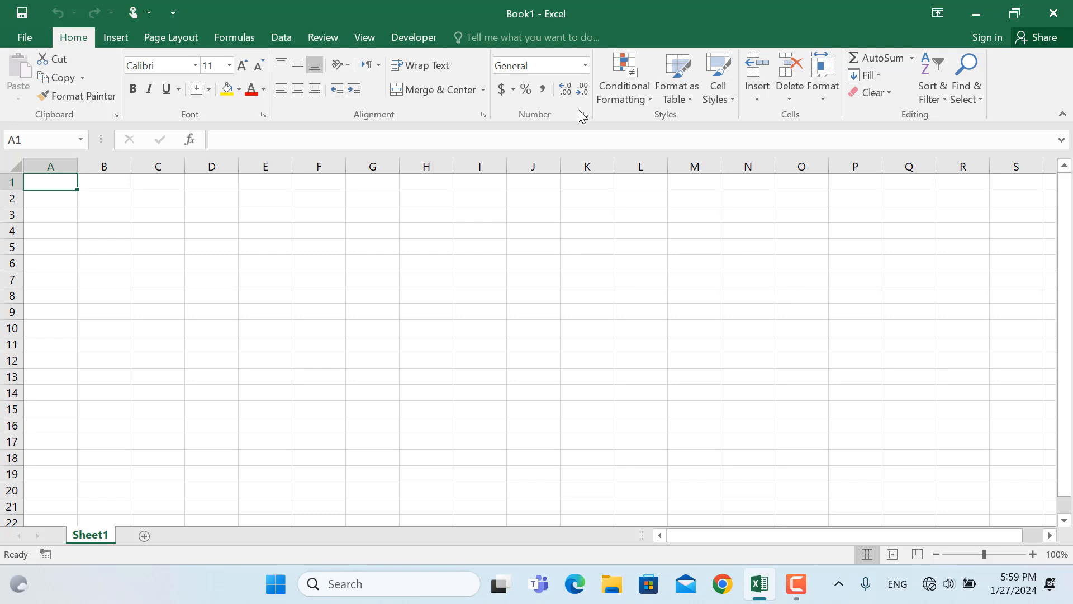
Create a new query from Sheet1 of the Table 1 workbook in Documents and open it for editing
{"action": "left_click", "coordinate": [278, 41]}
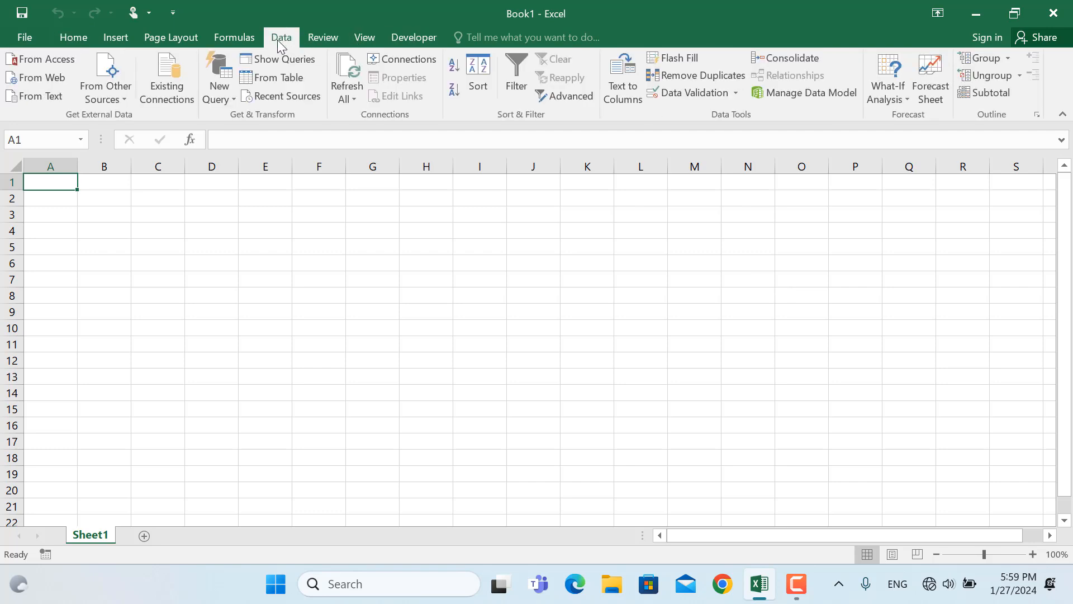
{"action": "left_click", "coordinate": [227, 101]}
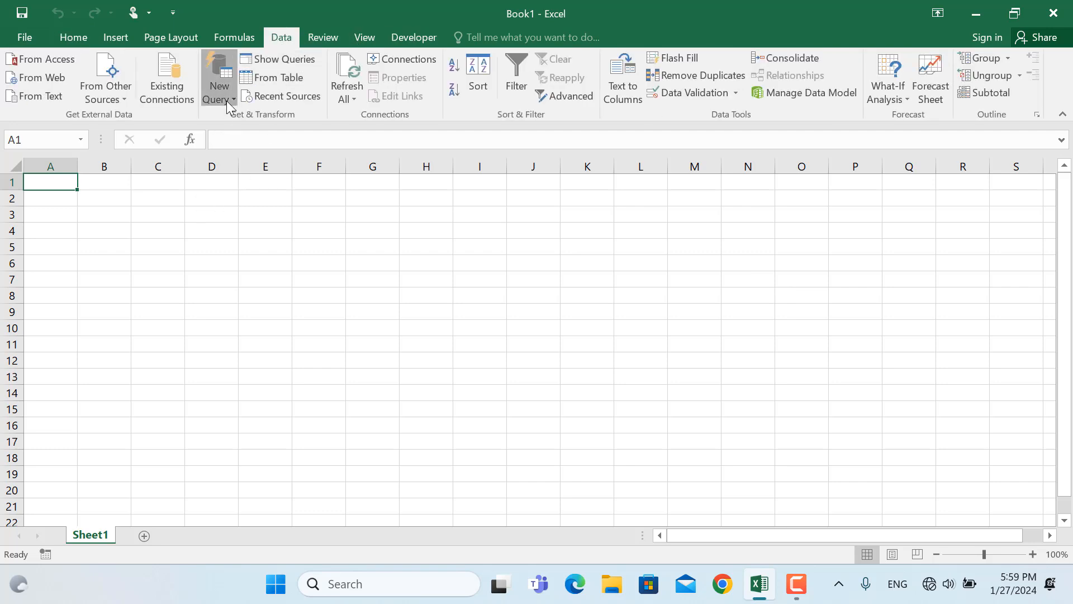
{"action": "mouse_move", "coordinate": [323, 130]}
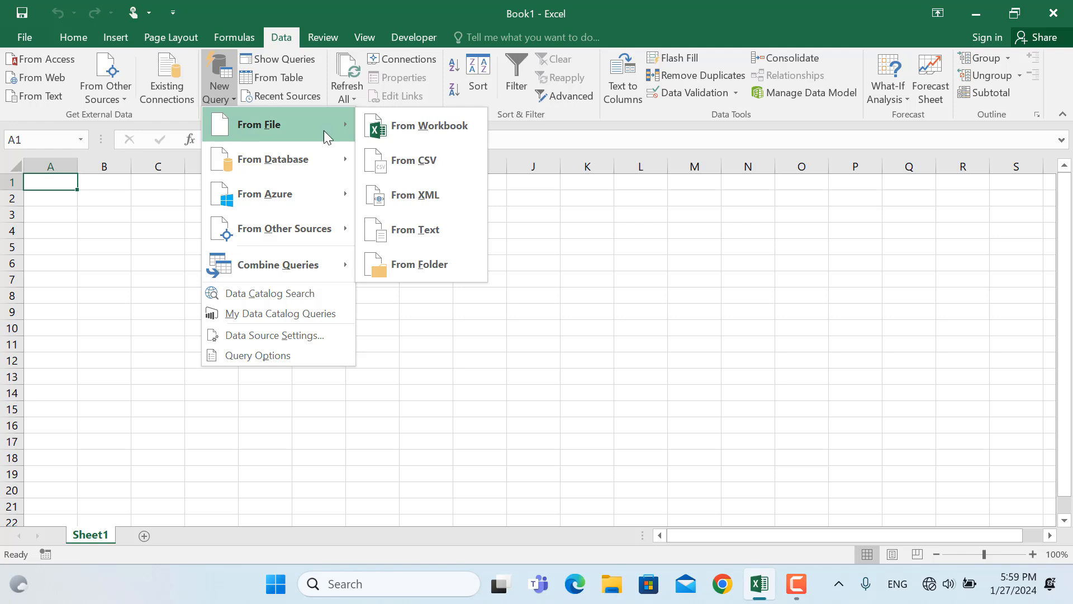
{"action": "left_click", "coordinate": [411, 127]}
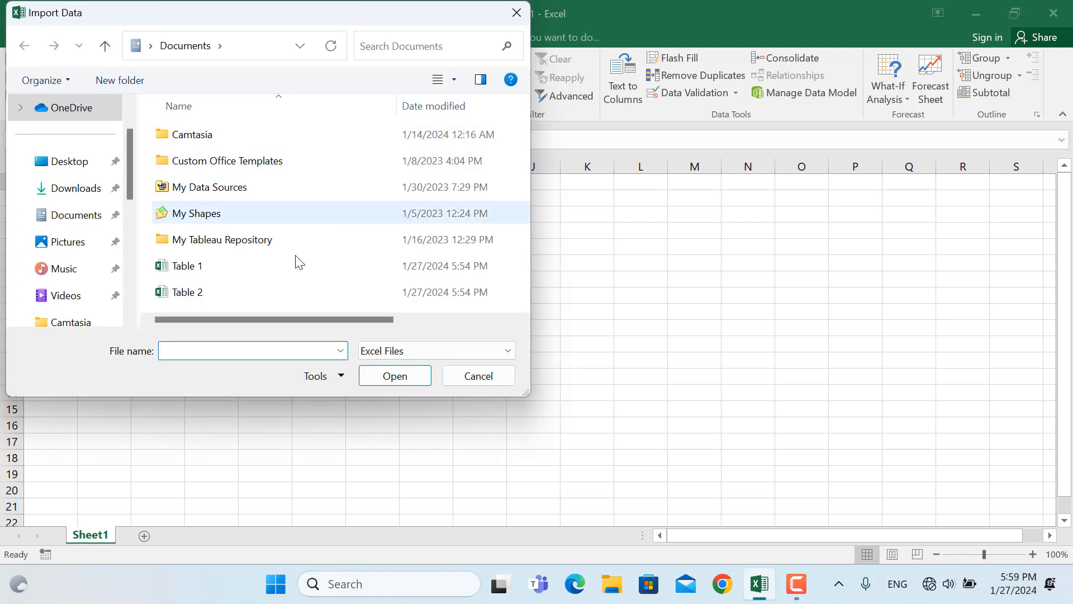
{"action": "left_click", "coordinate": [196, 268]}
{"action": "left_click", "coordinate": [374, 371]}
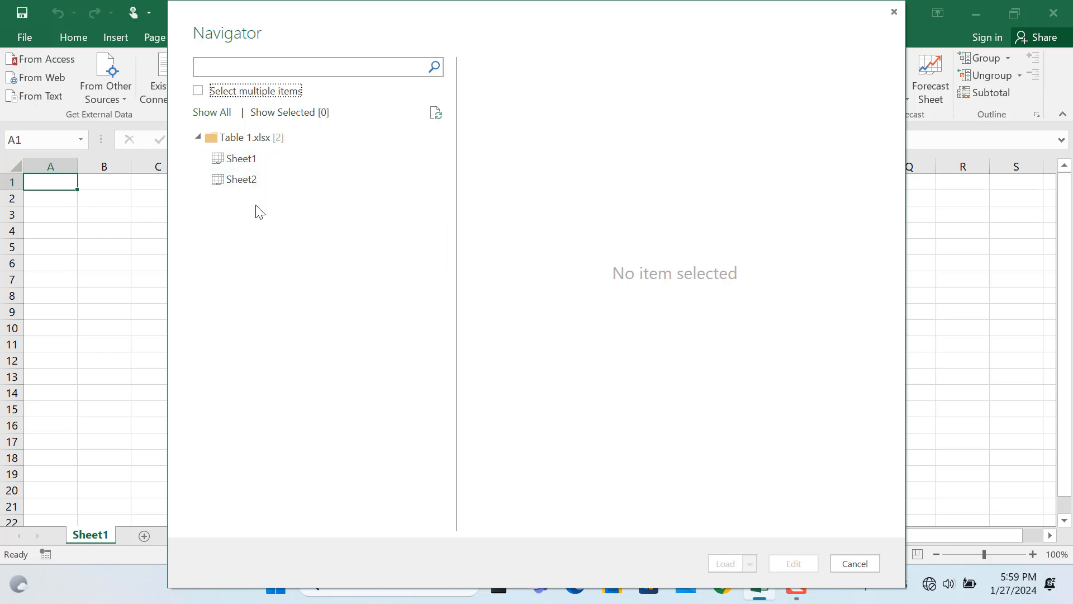
{"action": "left_click", "coordinate": [237, 159]}
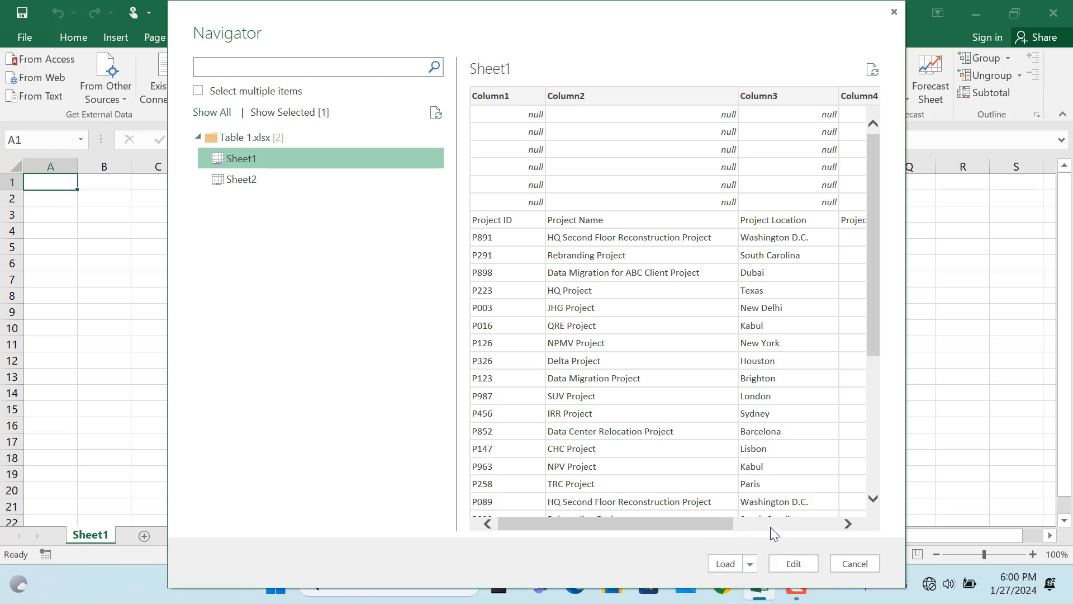
{"action": "left_click", "coordinate": [793, 564]}
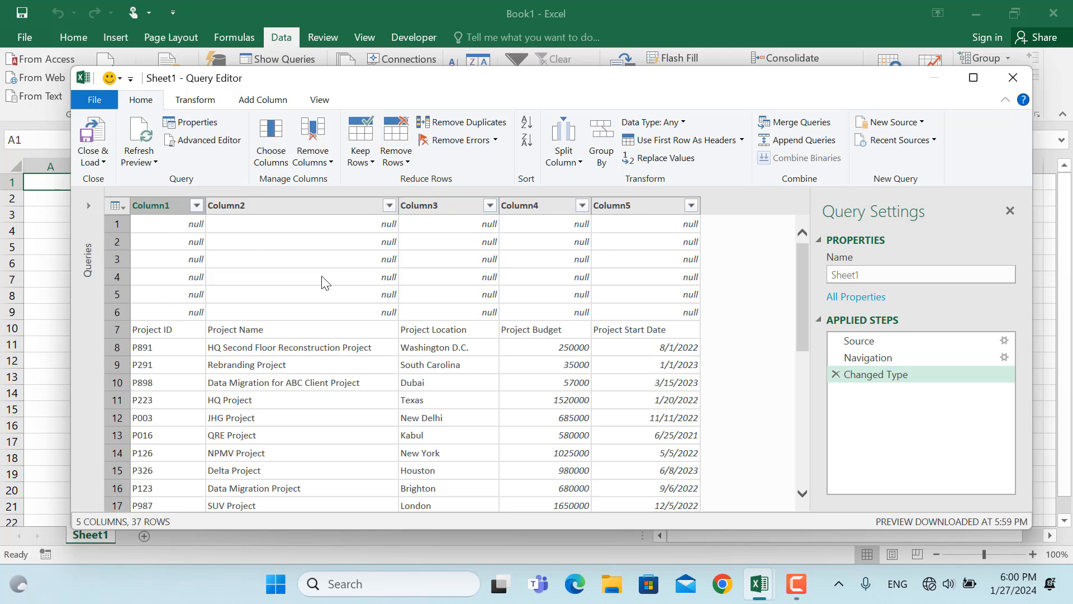
Remove the top 6 rows from the Table 1 query and promote its first row to column headers
{"action": "left_click", "coordinate": [397, 160]}
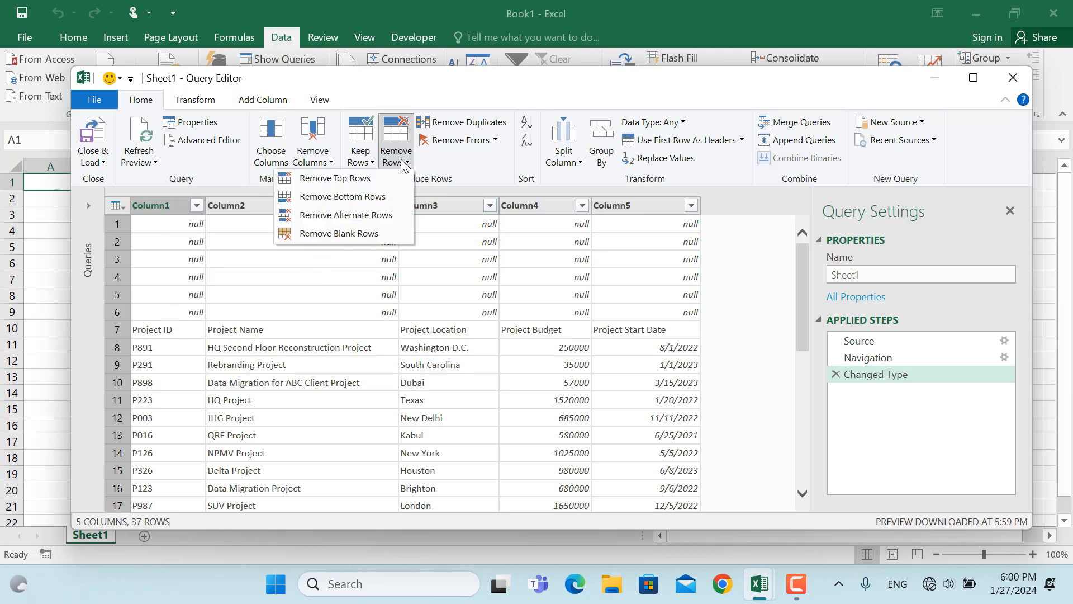
{"action": "left_click", "coordinate": [325, 178]}
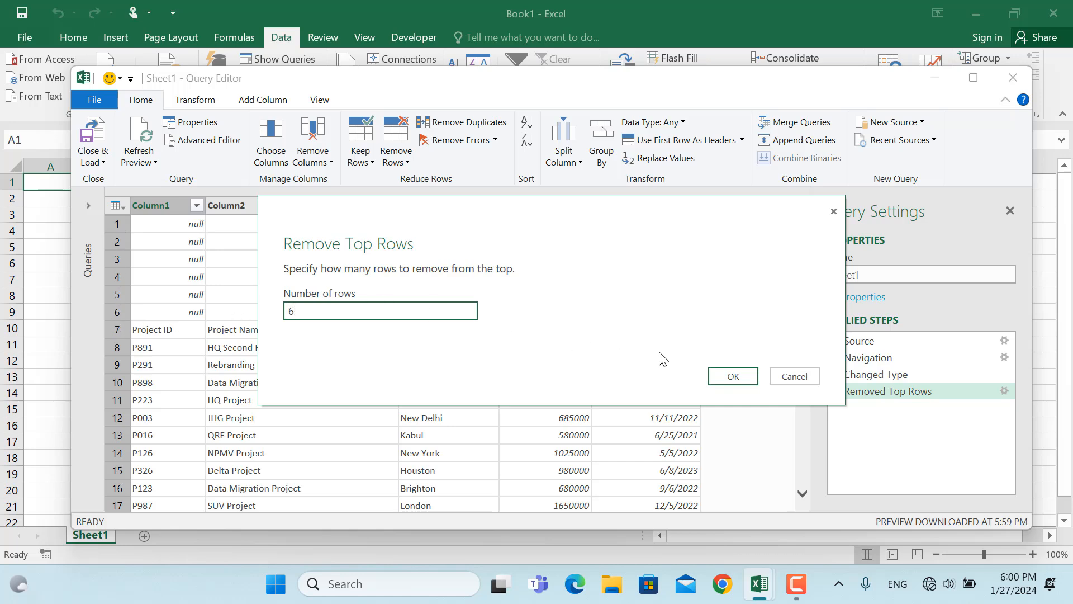
{"action": "left_click", "coordinate": [731, 377]}
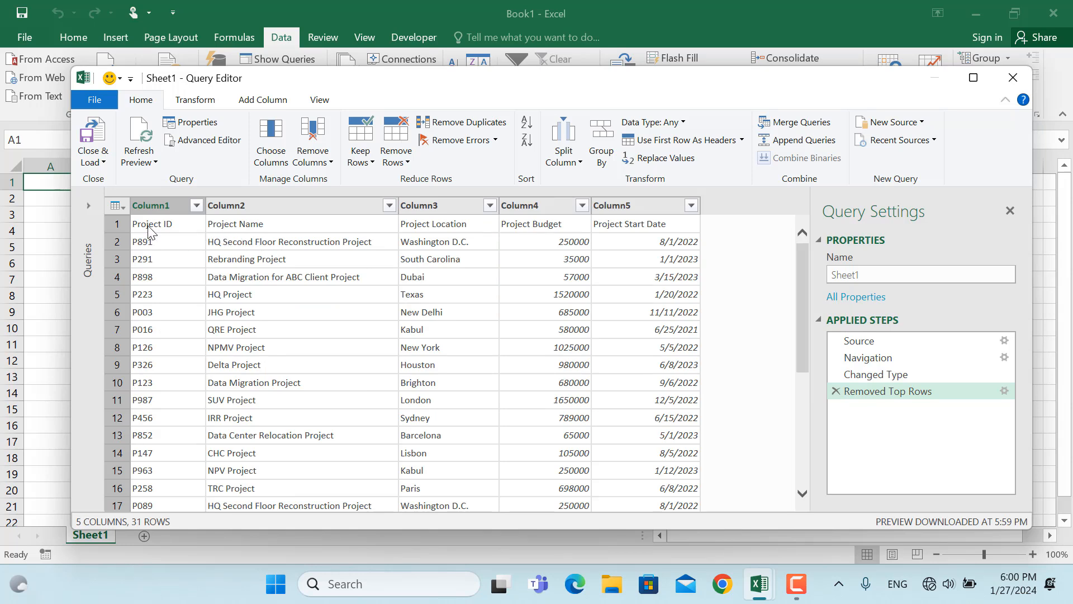
{"action": "left_click", "coordinate": [652, 143]}
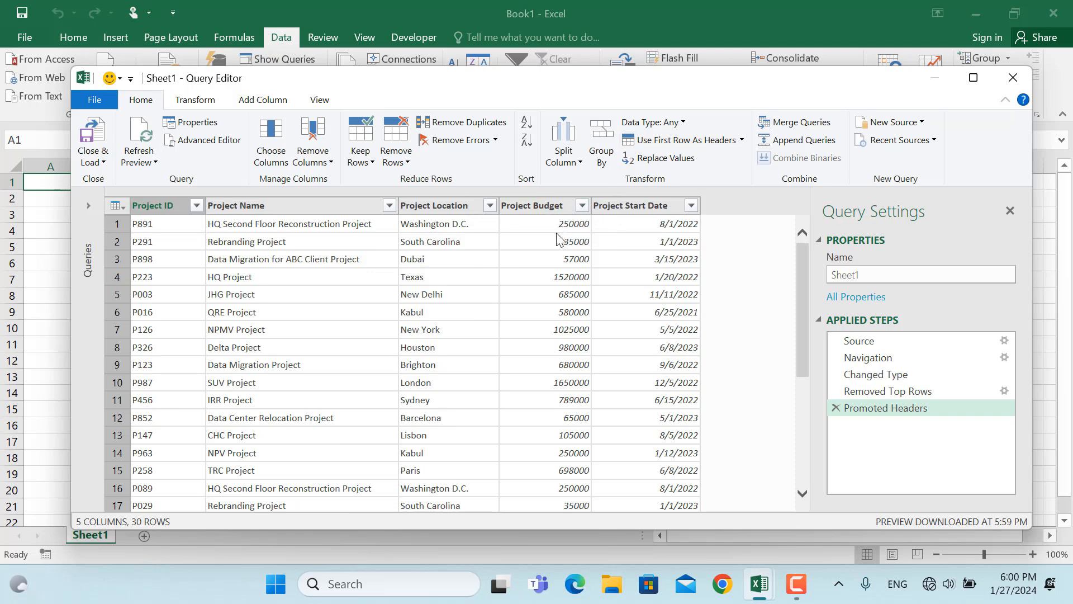
Change the data type of the Project Budget column to Currency
{"action": "left_click", "coordinate": [556, 208]}
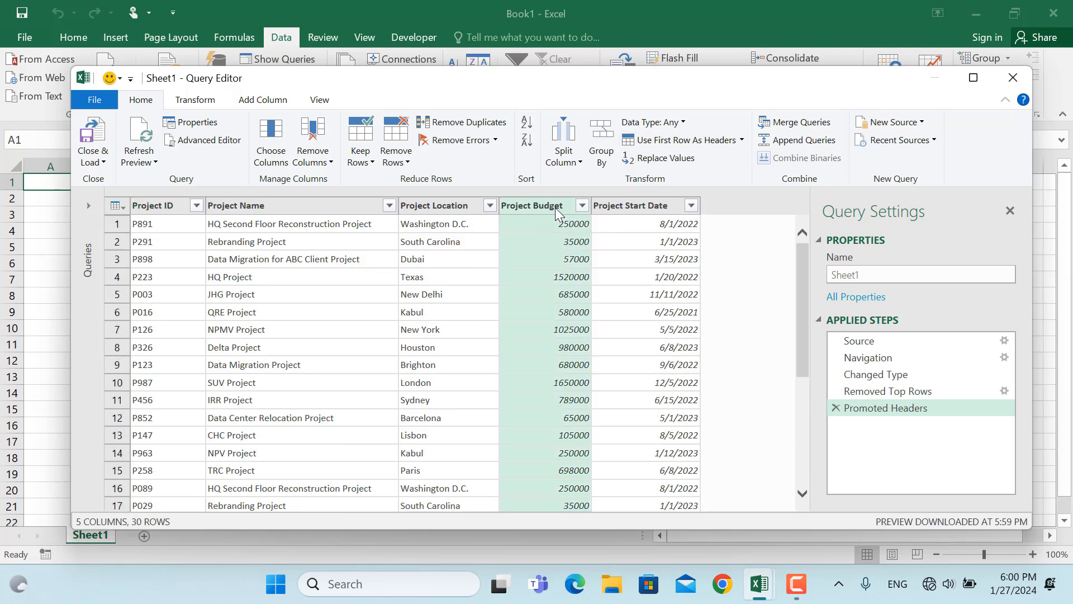
{"action": "right_click", "coordinate": [556, 209]}
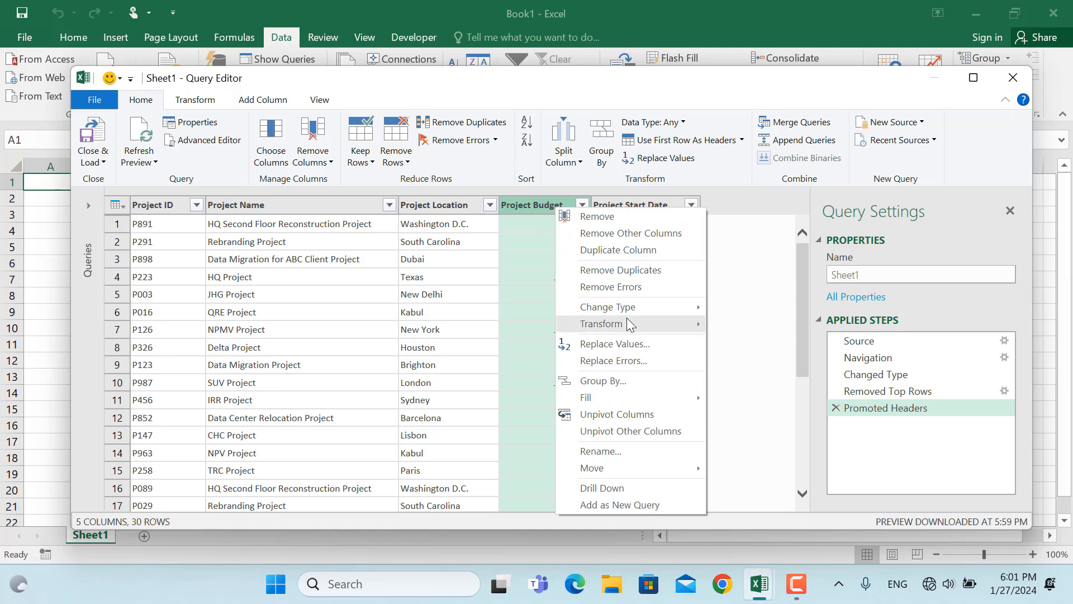
{"action": "mouse_move", "coordinate": [632, 306]}
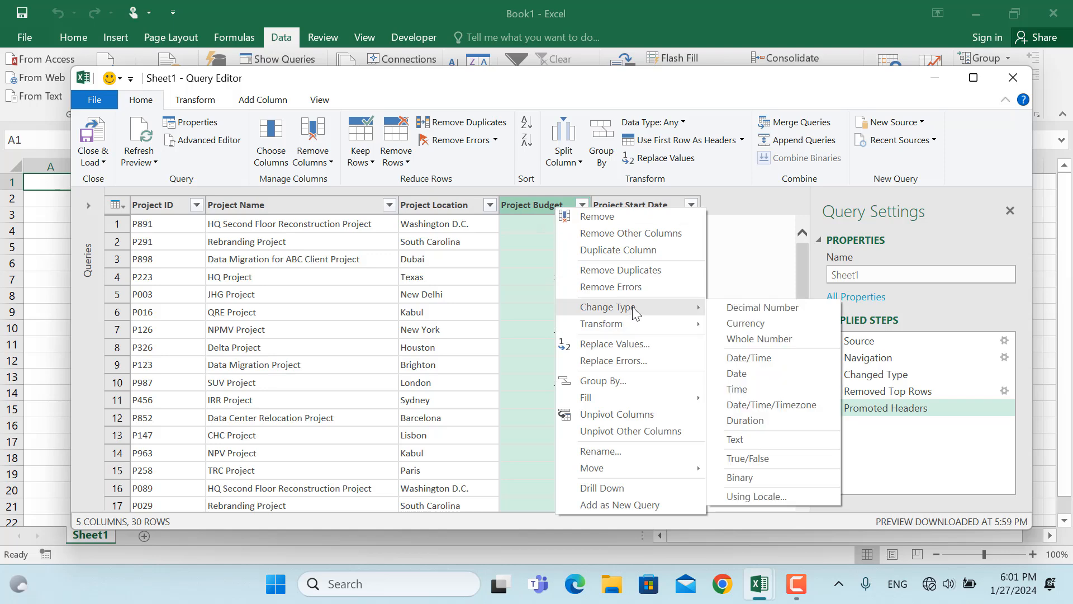
{"action": "left_click", "coordinate": [766, 324]}
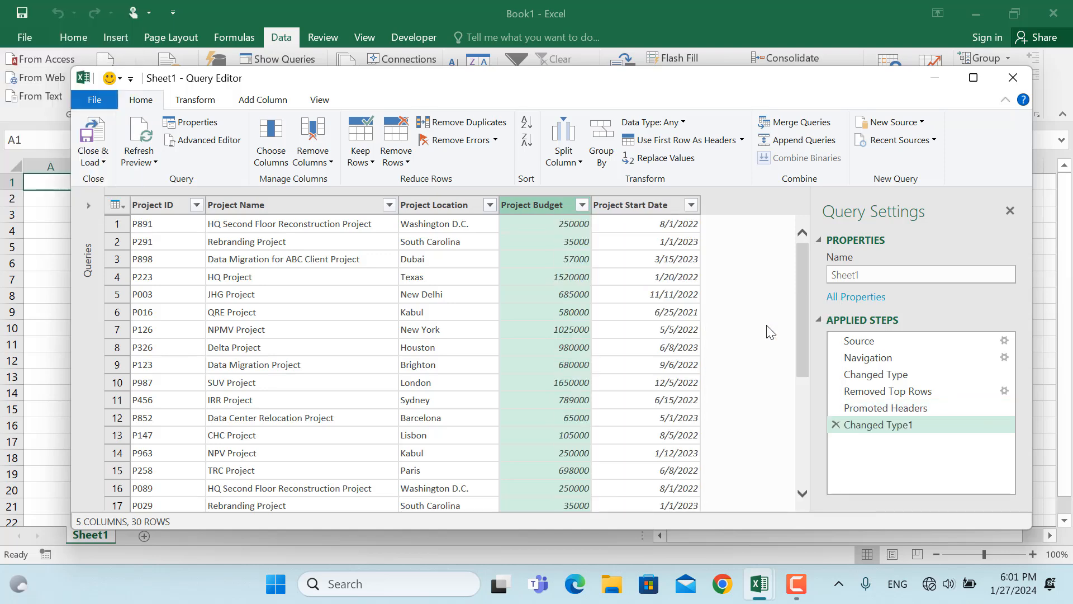
Change the data type of the Project Start Date column to Date and look through the rows
{"action": "right_click", "coordinate": [639, 205]}
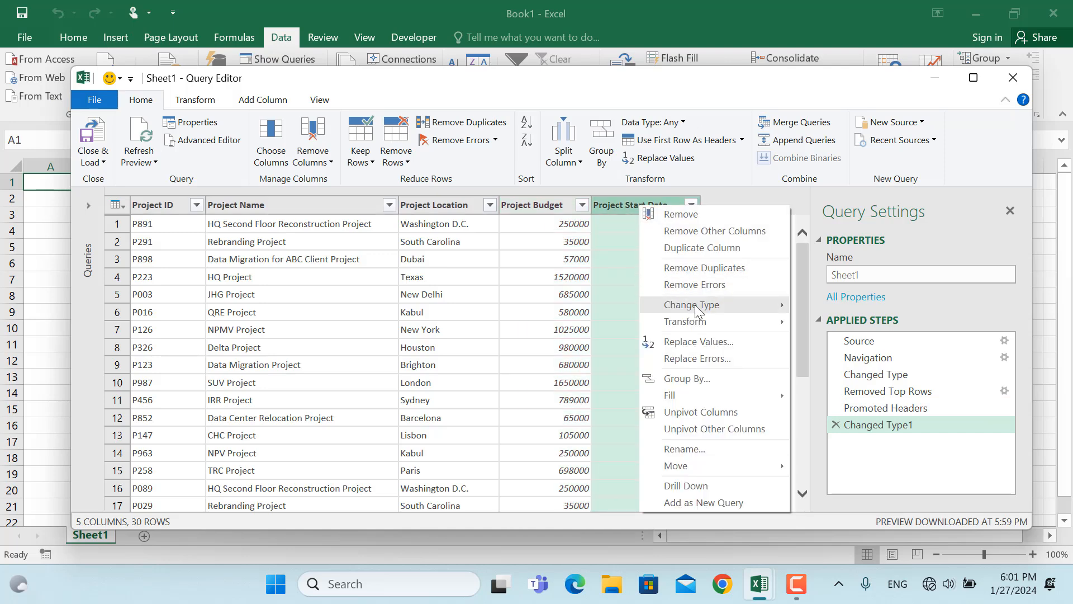
{"action": "mouse_move", "coordinate": [695, 304]}
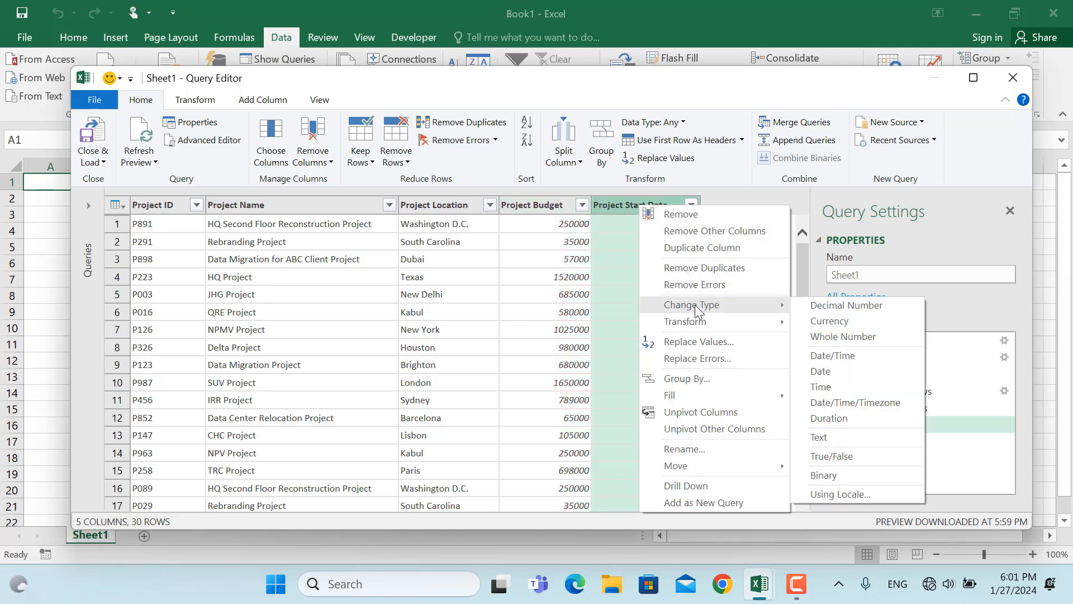
{"action": "left_click", "coordinate": [847, 370]}
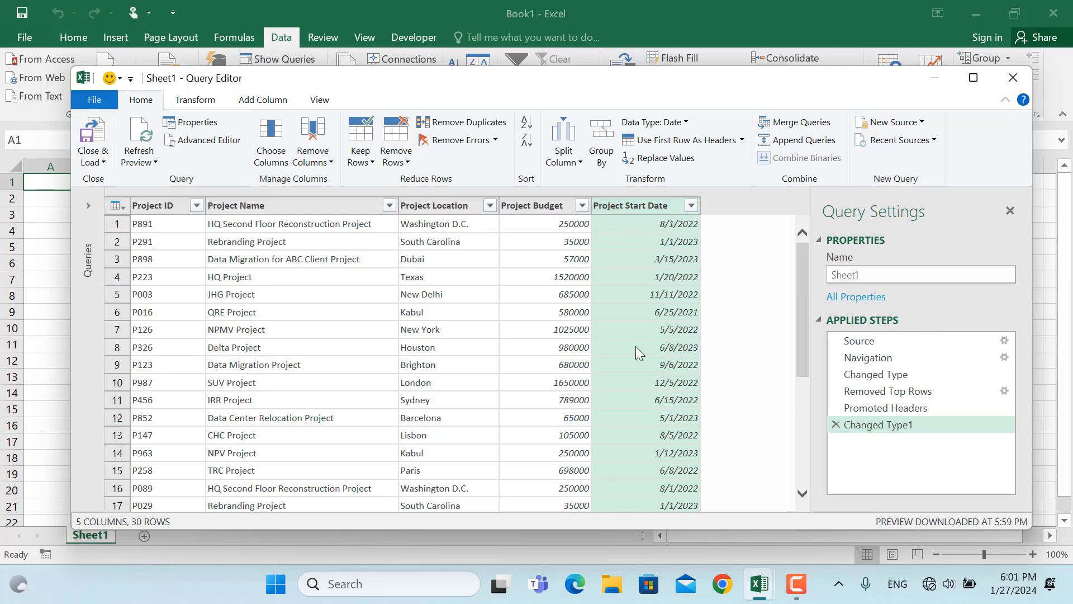
{"action": "scroll", "coordinate": [458, 379], "scroll_direction": "down", "scroll_amount": 3}
{"action": "scroll", "coordinate": [458, 379], "scroll_direction": "up", "scroll_amount": 2}
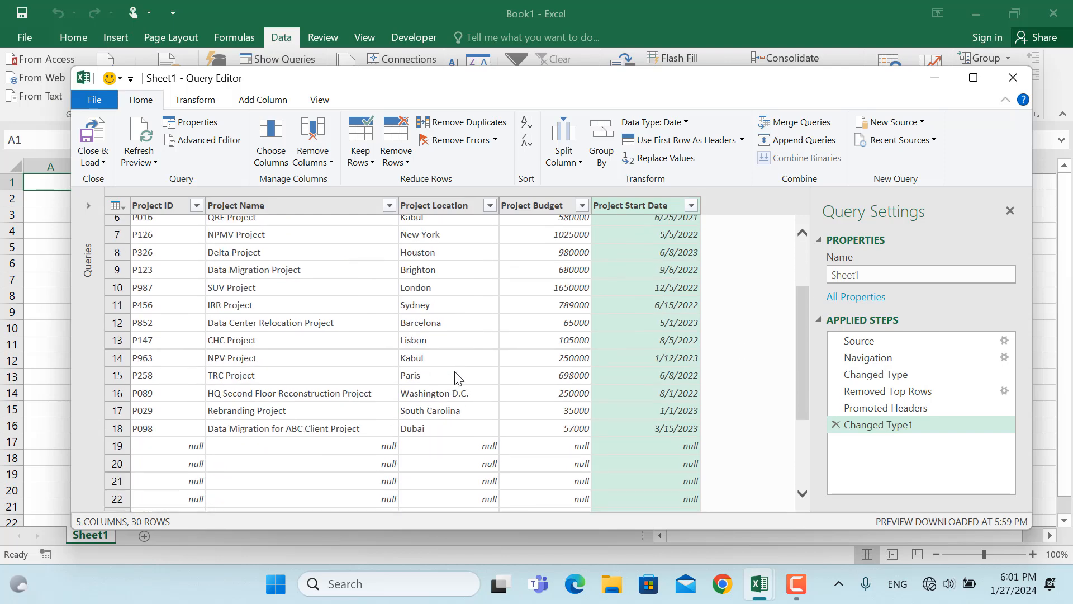
{"action": "scroll", "coordinate": [459, 379], "scroll_direction": "up", "scroll_amount": 2}
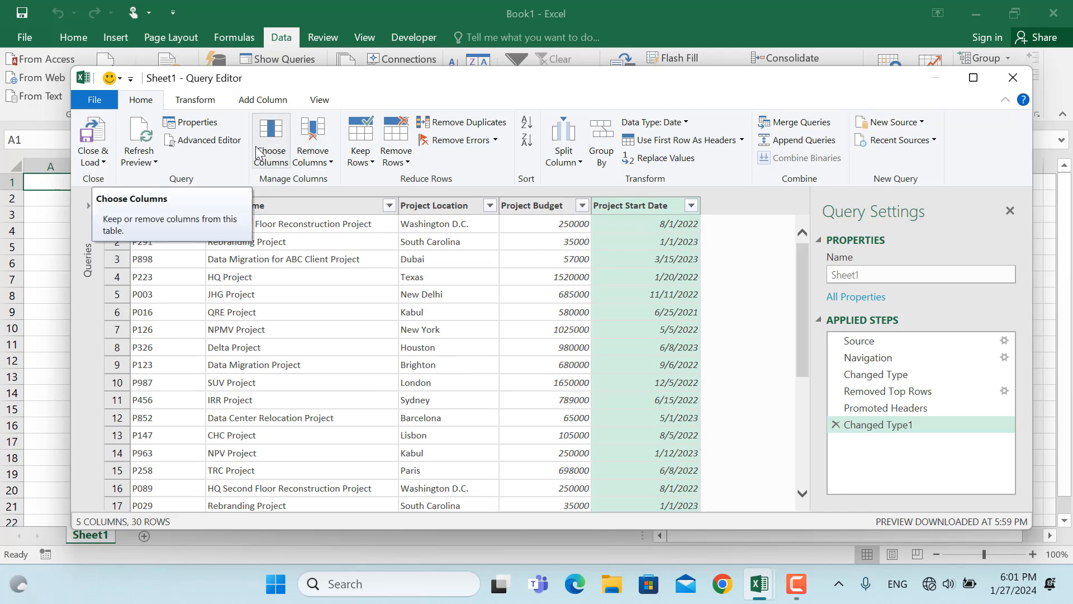
Add Sheet1 of the Table 2 Excel workbook as a new source in the Query Editor
{"action": "left_click", "coordinate": [901, 123]}
{"action": "mouse_move", "coordinate": [867, 145]}
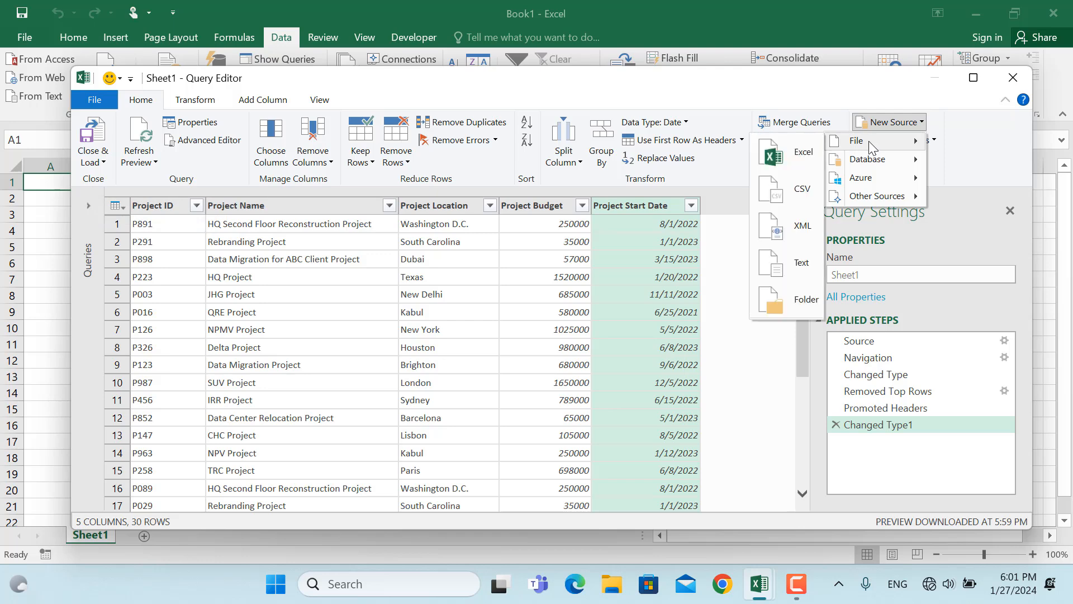
{"action": "left_click", "coordinate": [752, 159]}
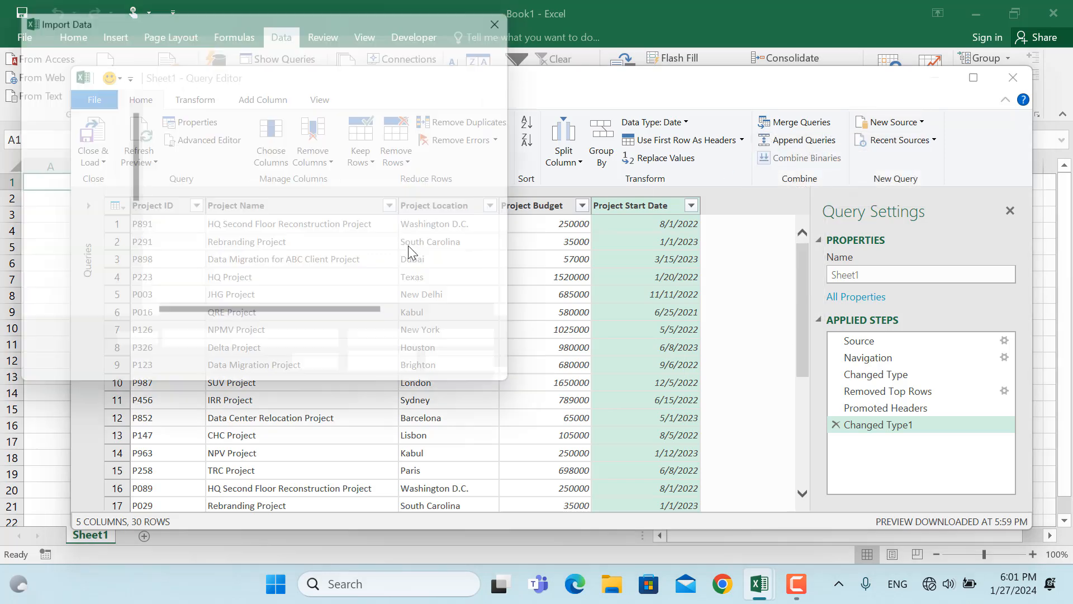
{"action": "left_click", "coordinate": [214, 290]}
{"action": "left_click", "coordinate": [394, 375]}
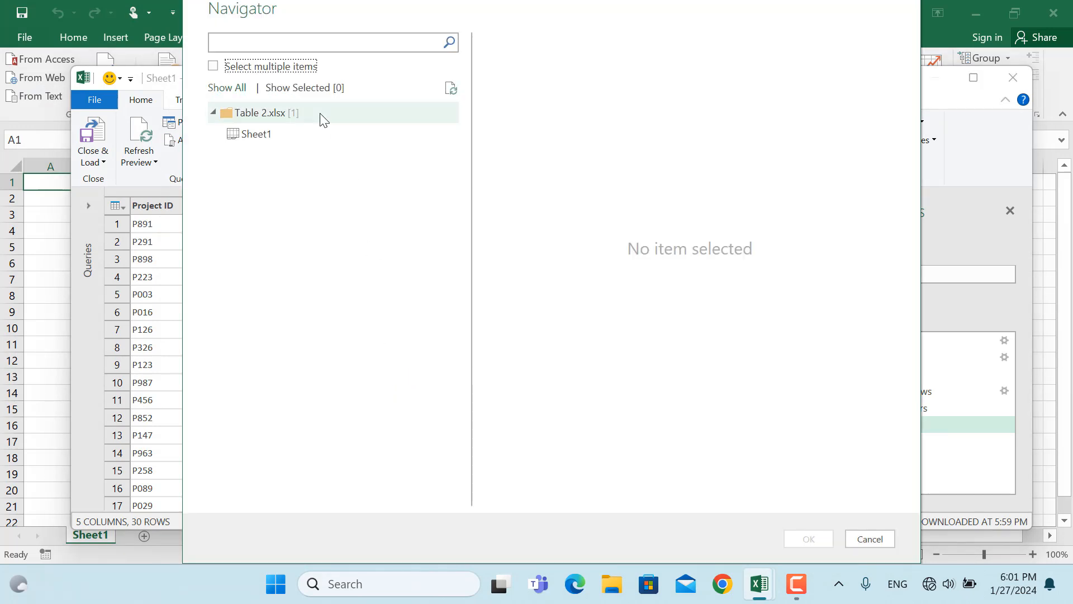
{"action": "left_click", "coordinate": [271, 132]}
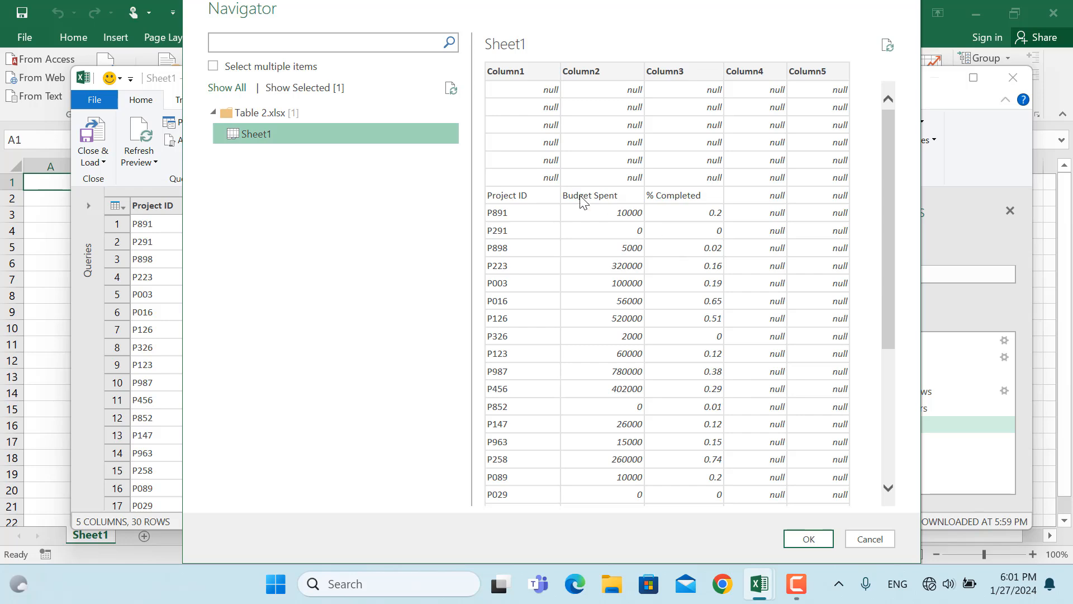
{"action": "left_click", "coordinate": [798, 540]}
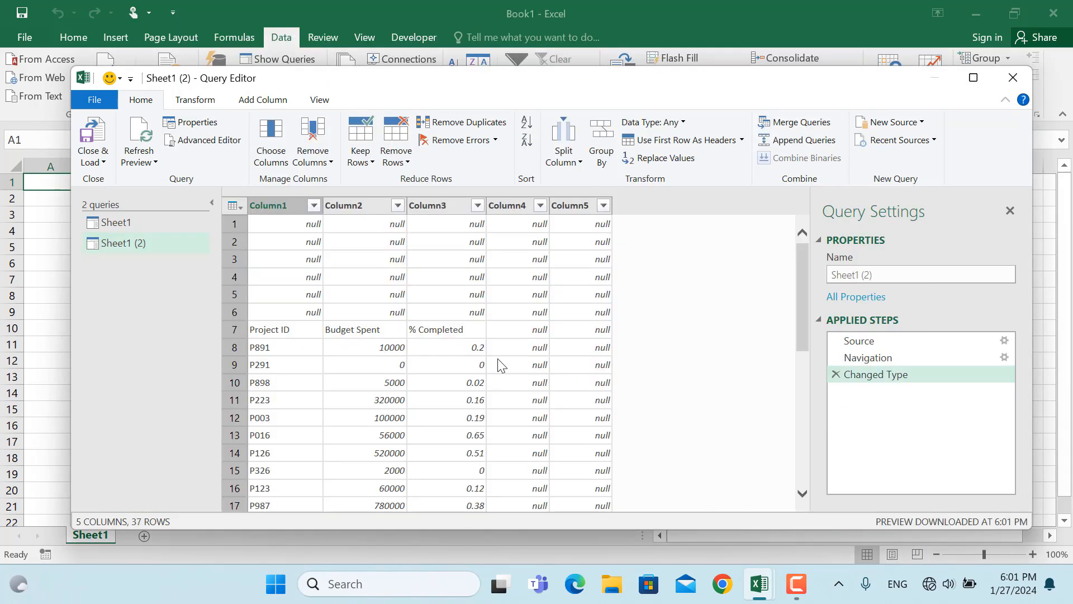
Remove the top 6 rows from the Sheet1 (2) query and use its first row as headers
{"action": "left_click", "coordinate": [404, 163]}
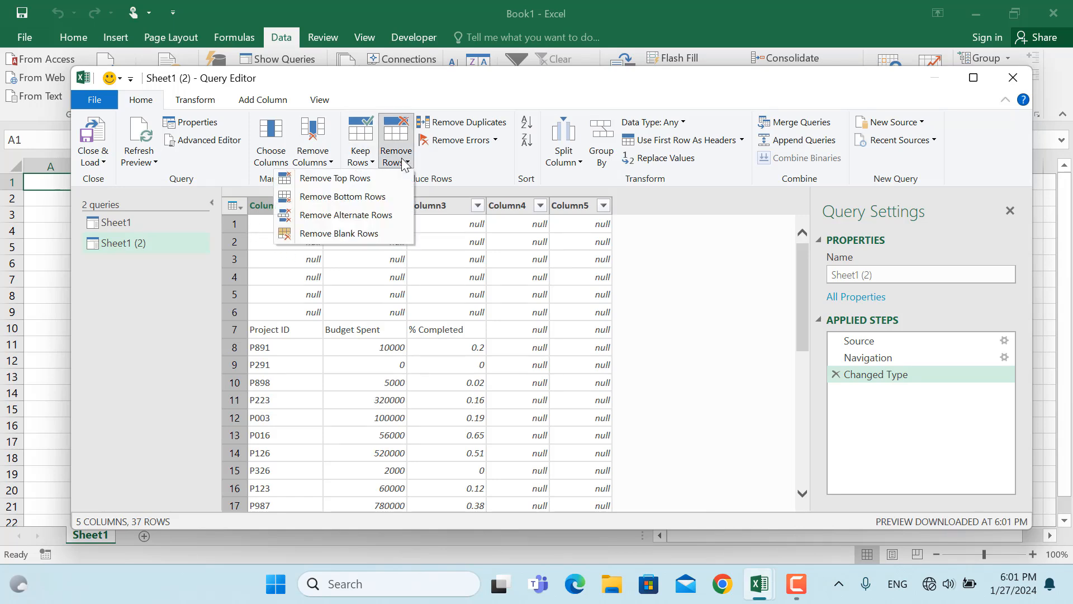
{"action": "left_click", "coordinate": [384, 179]}
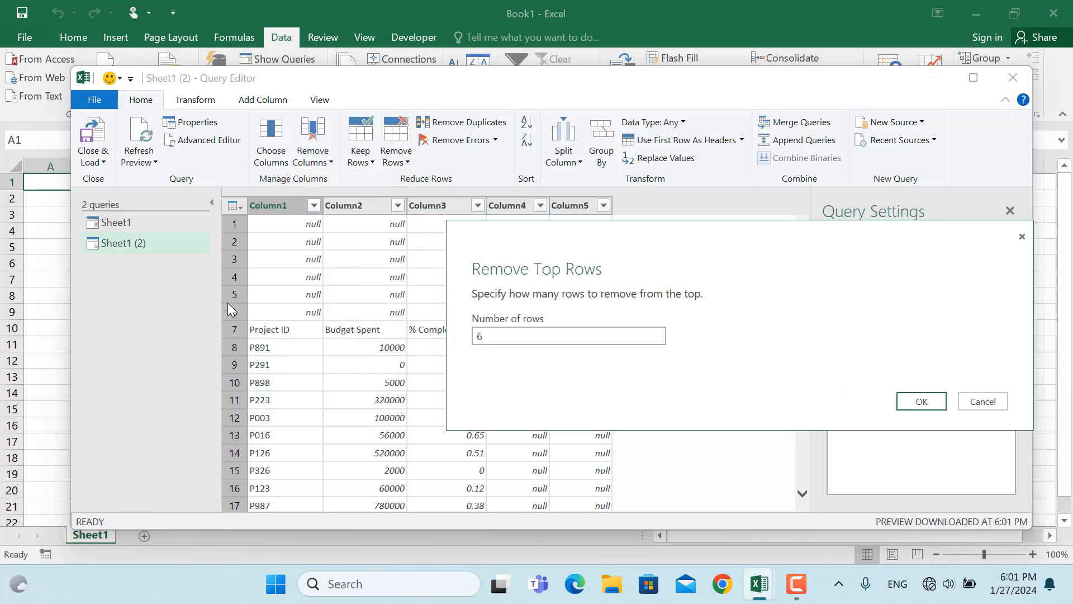
{"action": "left_click_drag", "start_coordinate": [635, 244], "coordinate": [423, 206]}
{"action": "left_click", "coordinate": [718, 361]}
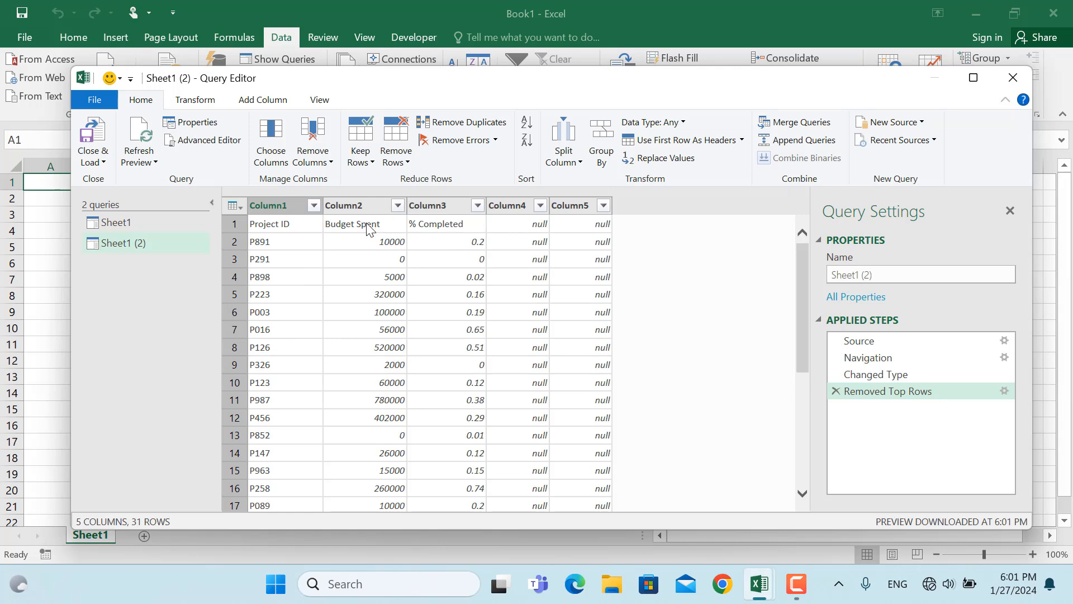
{"action": "left_click", "coordinate": [660, 143]}
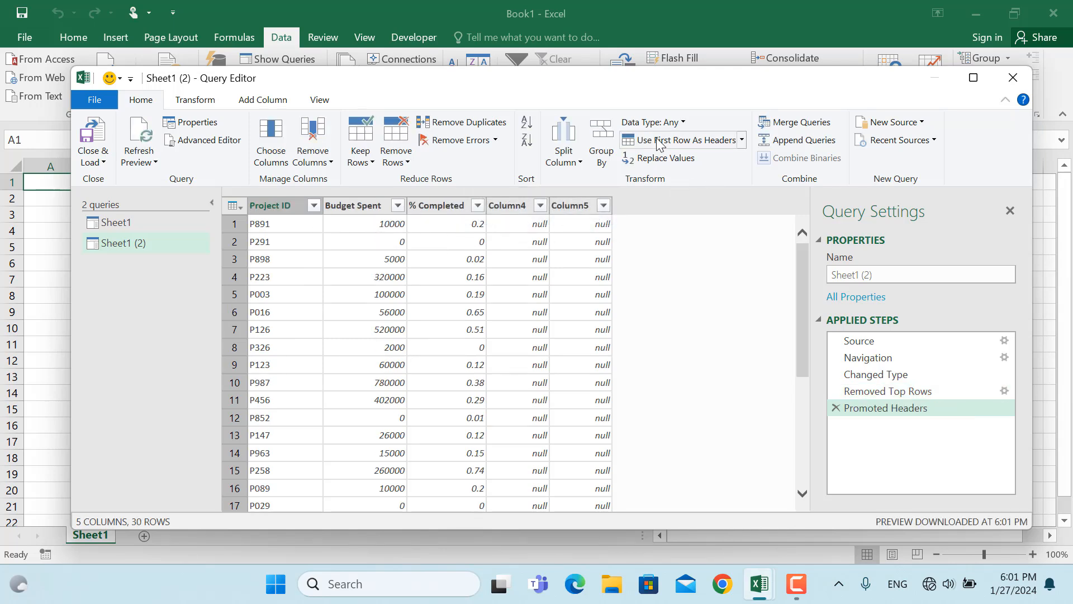
Change the data type of the Budget Spent column to Currency
{"action": "right_click", "coordinate": [359, 205]}
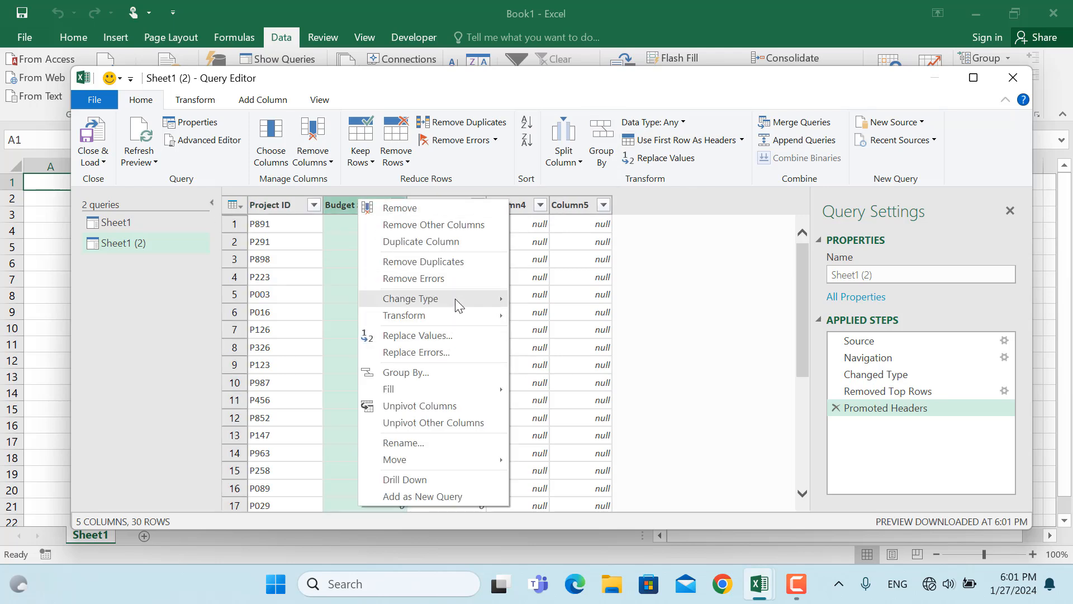
{"action": "mouse_move", "coordinate": [455, 299]}
{"action": "left_click", "coordinate": [594, 318]}
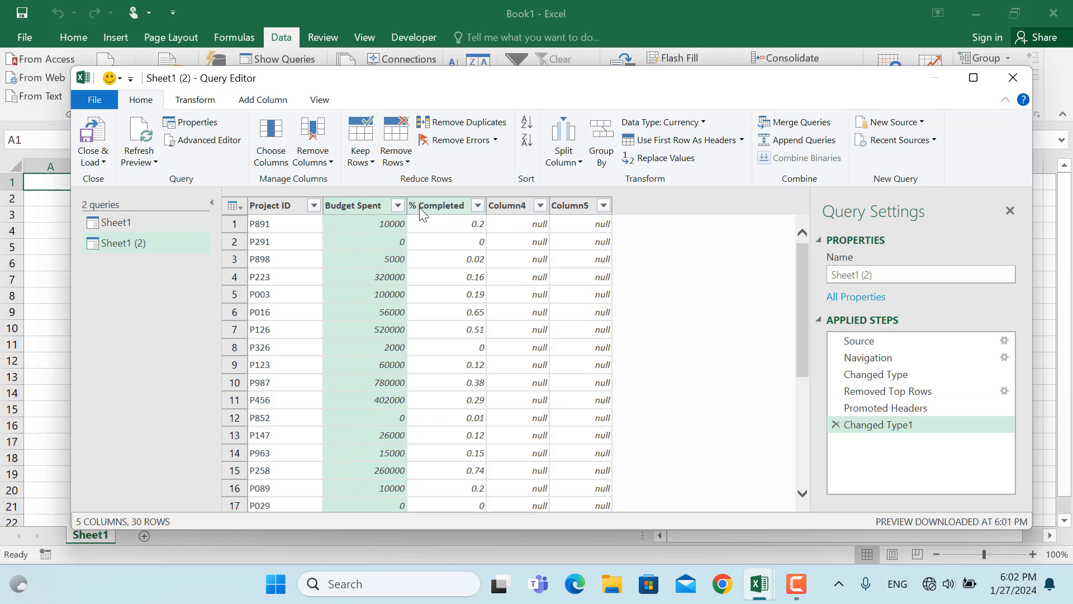
Delete the empty columns Column4 and Column5 from the Sheet1 (2) query
{"action": "left_click", "coordinate": [513, 206]}
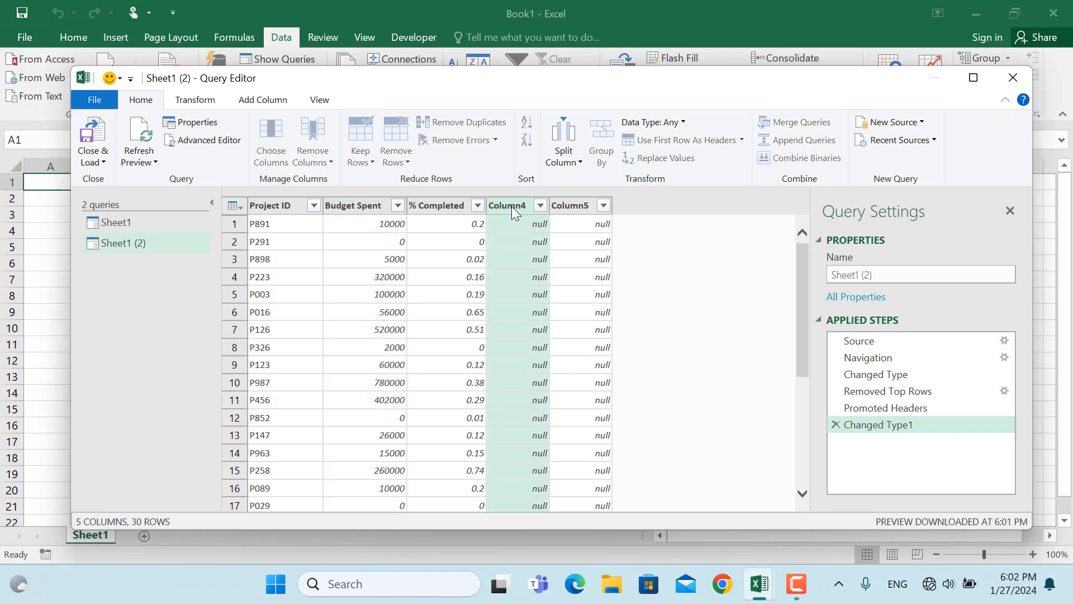
{"action": "key", "text": "Delete"}
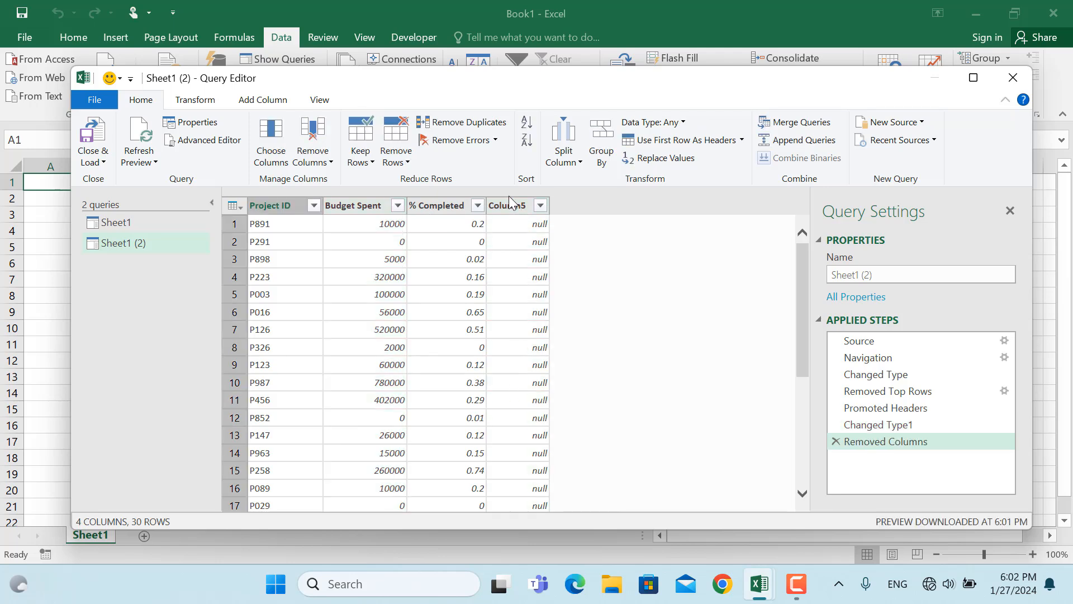
{"action": "left_click", "coordinate": [506, 207]}
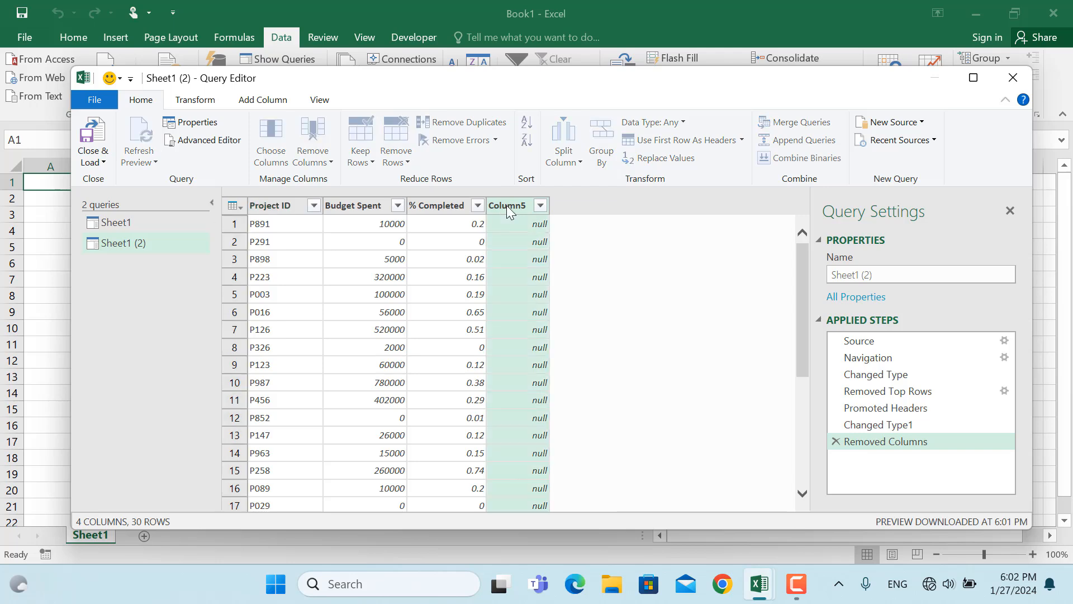
{"action": "key", "text": "Delete"}
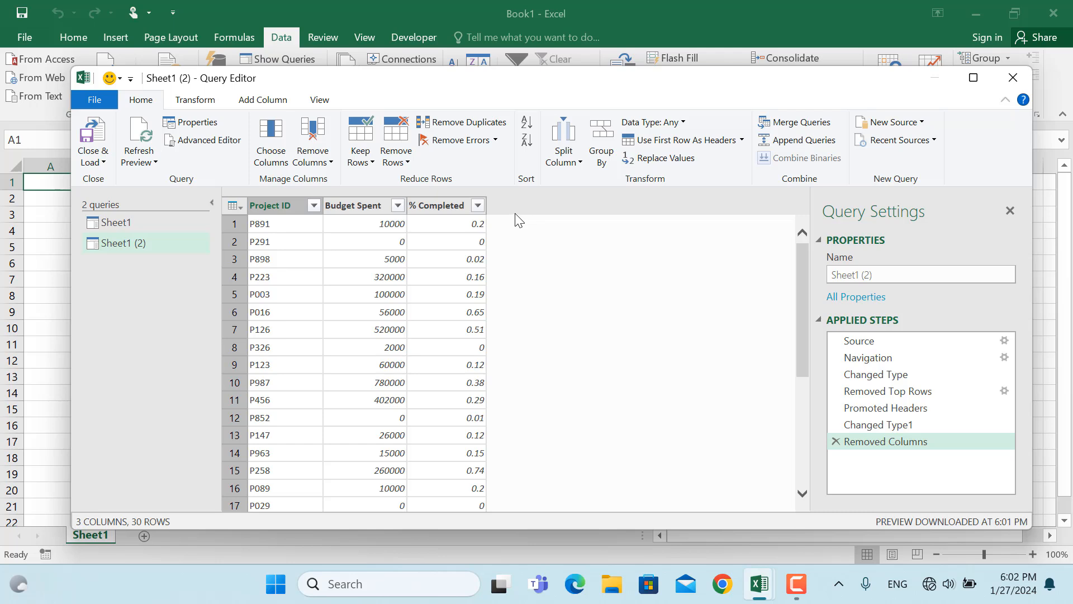
Merge the Sheet1 (2) query with Sheet1, matching on the Project ID column in both tables
{"action": "left_click", "coordinate": [790, 124]}
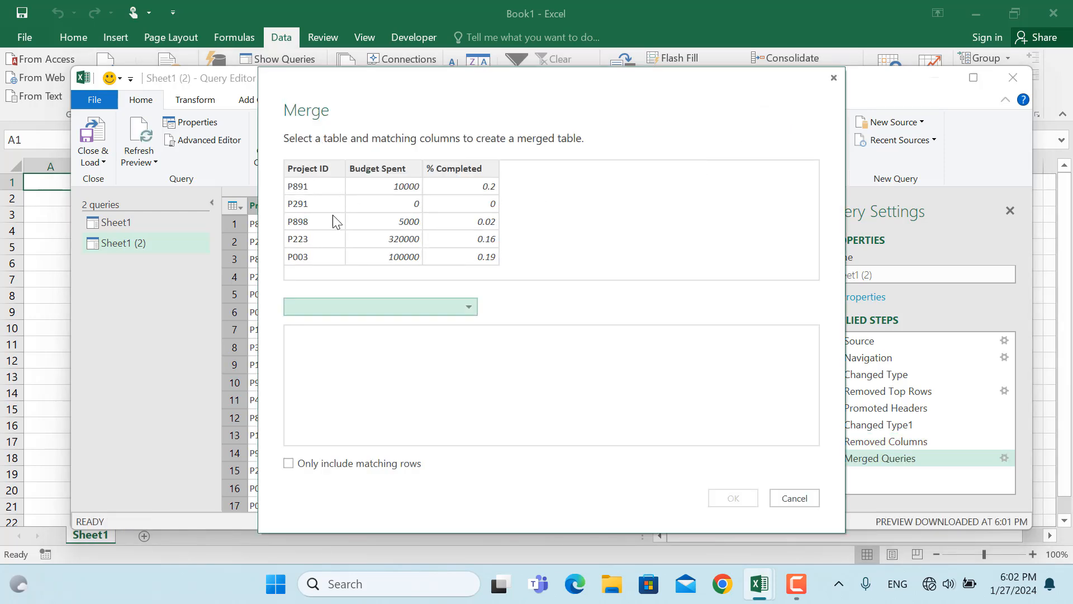
{"action": "left_click_drag", "start_coordinate": [376, 78], "coordinate": [665, 104]}
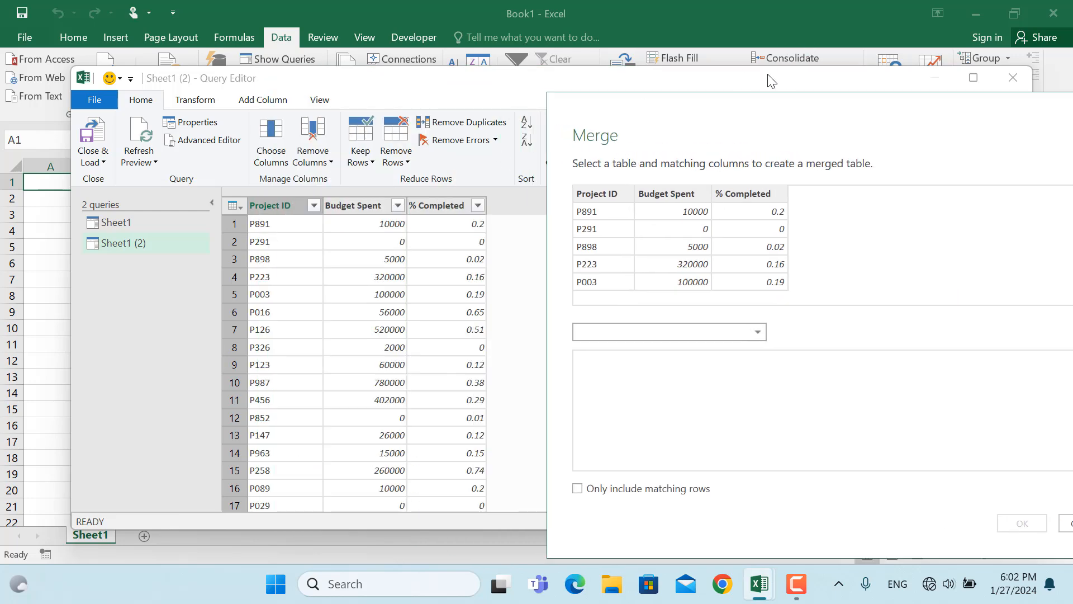
{"action": "left_click_drag", "start_coordinate": [735, 123], "coordinate": [426, 71]}
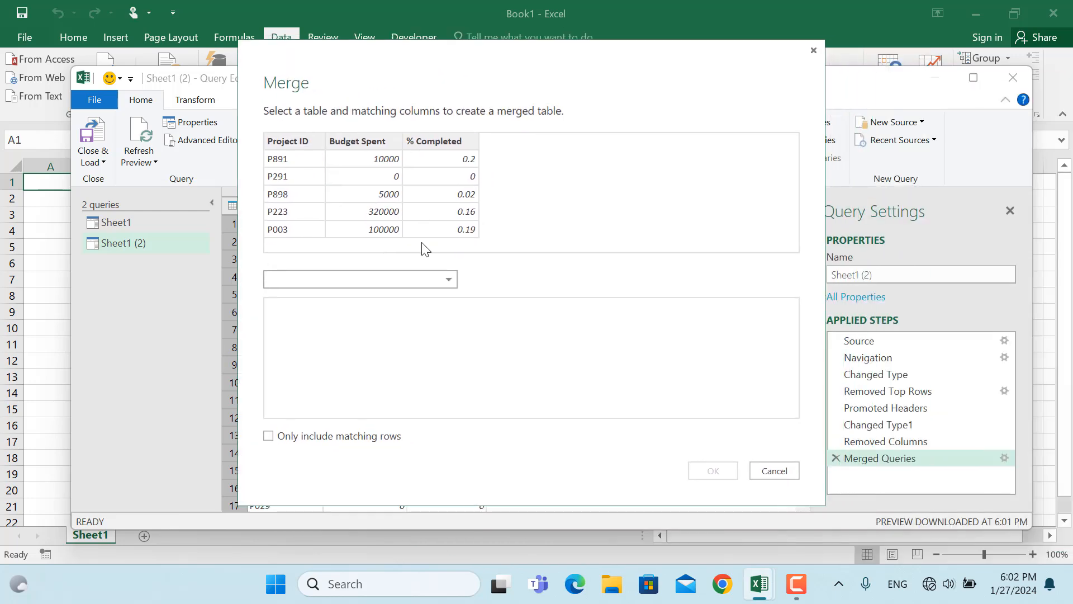
{"action": "left_click", "coordinate": [452, 279]}
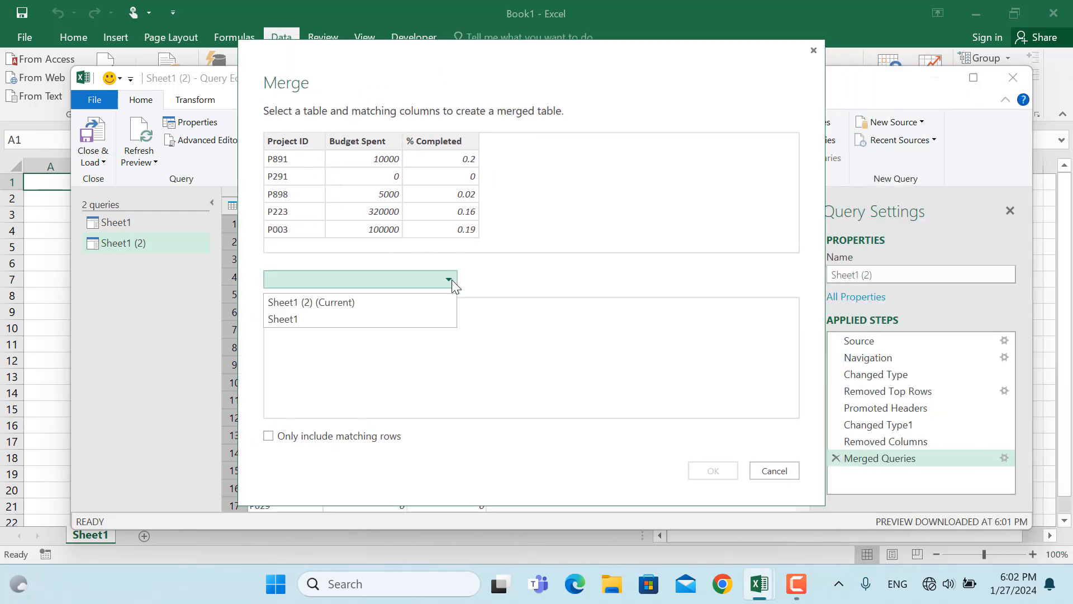
{"action": "left_click", "coordinate": [303, 320]}
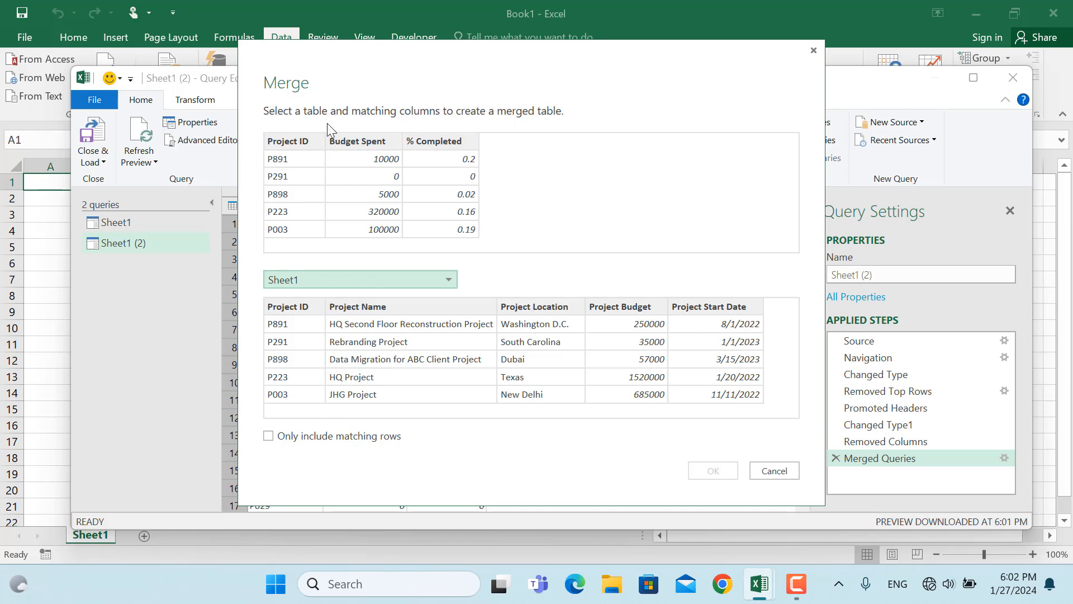
{"action": "left_click", "coordinate": [294, 147]}
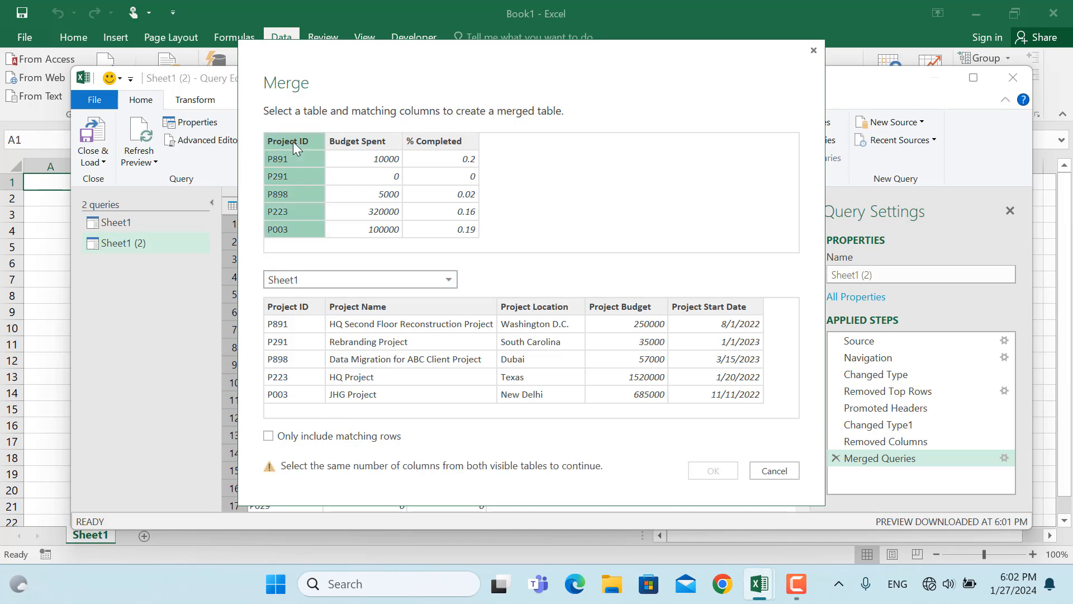
{"action": "left_click", "coordinate": [295, 309]}
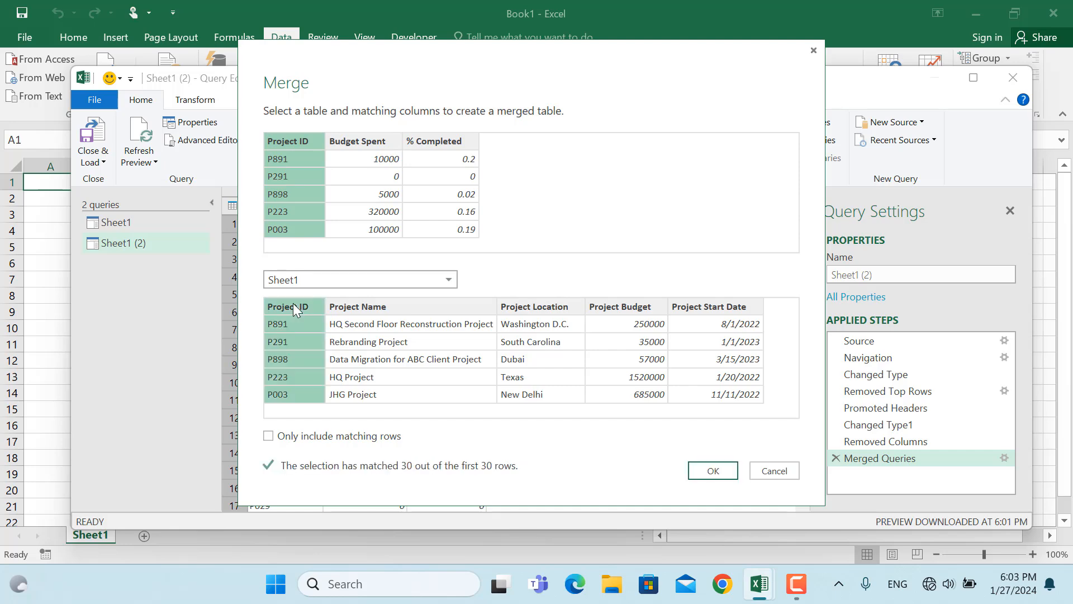
{"action": "left_click", "coordinate": [707, 473]}
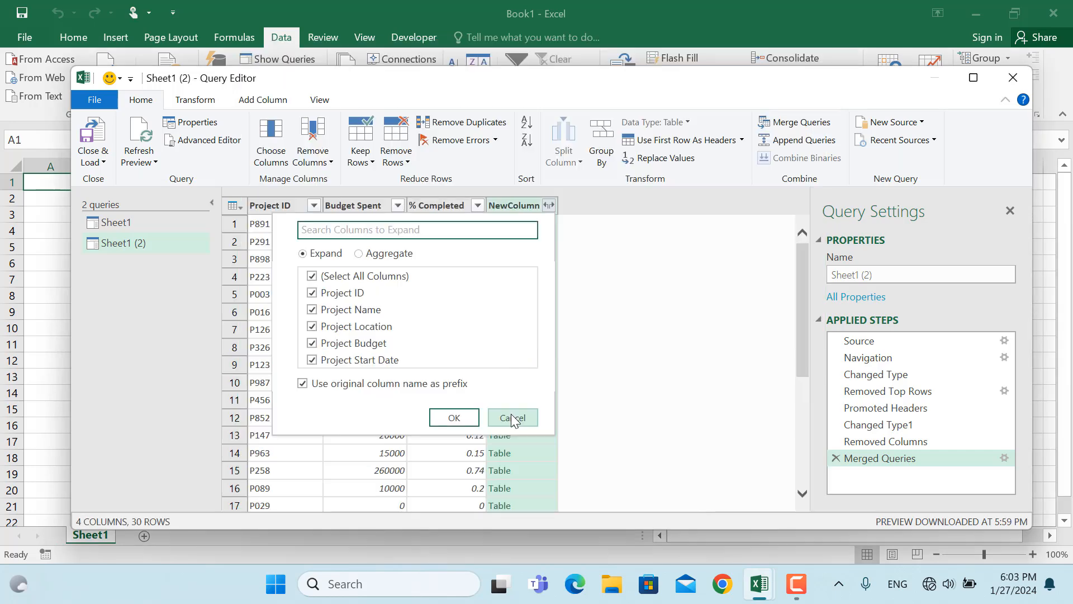
{"action": "left_click", "coordinate": [512, 414]}
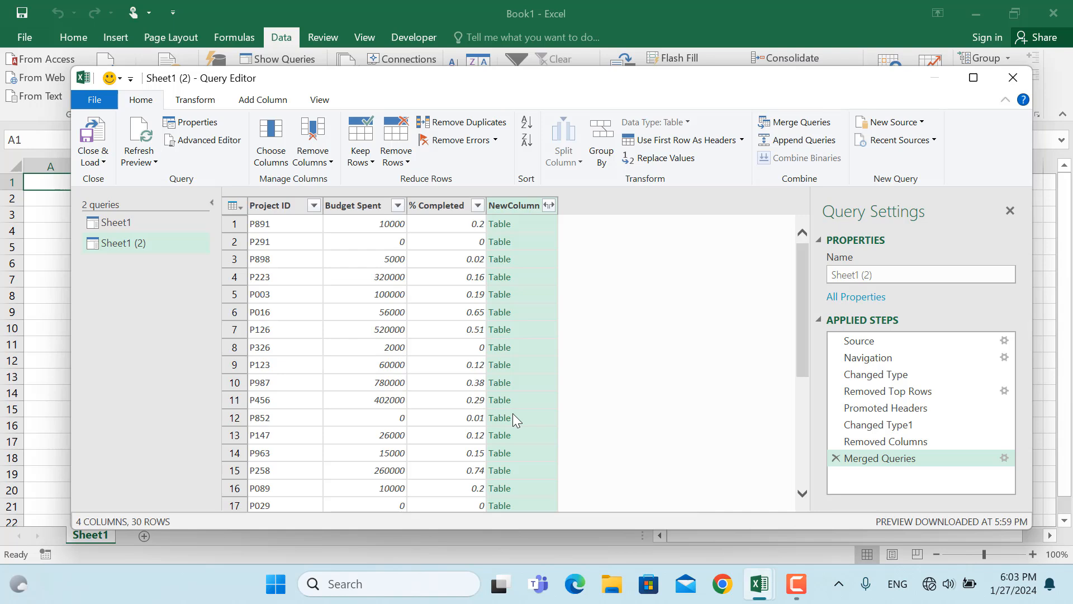
Expand NewColumn to include only Project Name, Project Location and Project Start Date, keeping the original column name as prefix
{"action": "left_click", "coordinate": [549, 205]}
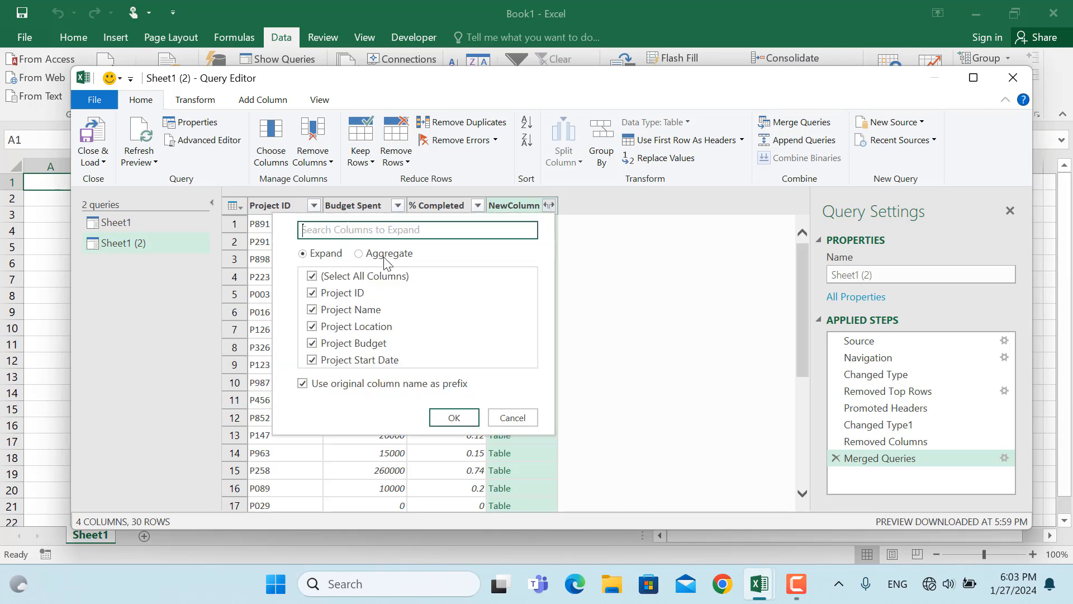
{"action": "left_click", "coordinate": [313, 277]}
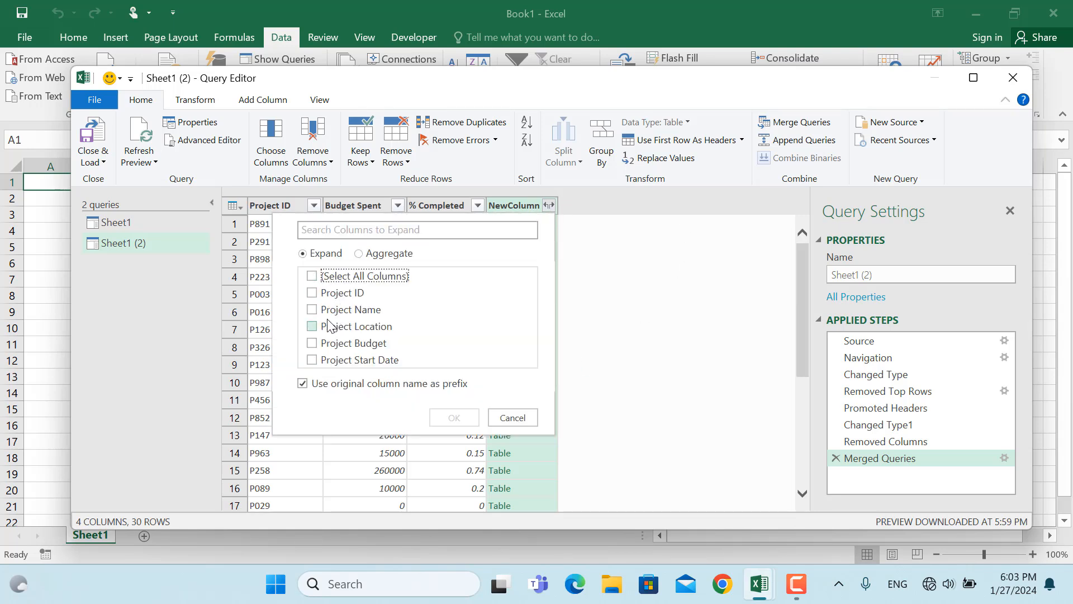
{"action": "left_click", "coordinate": [311, 310]}
{"action": "left_click", "coordinate": [311, 330]}
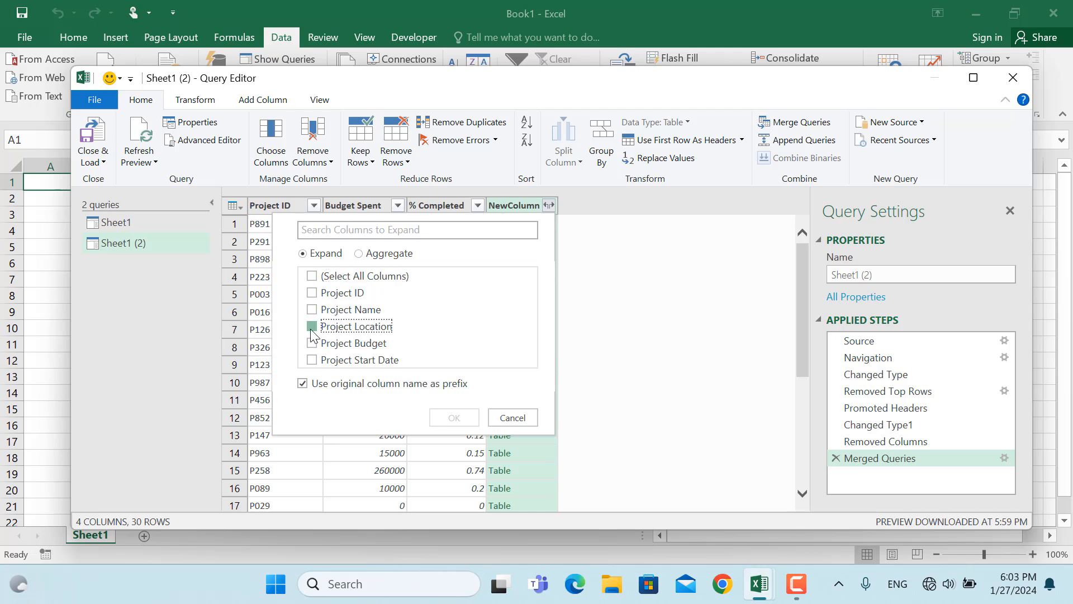
{"action": "left_click", "coordinate": [312, 312]}
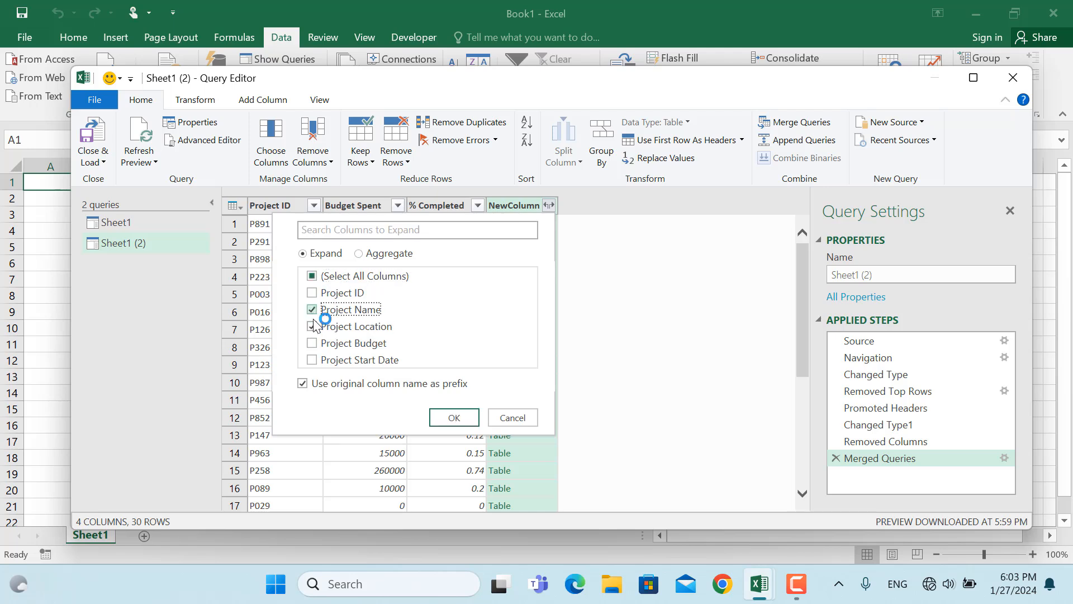
{"action": "left_click", "coordinate": [312, 359]}
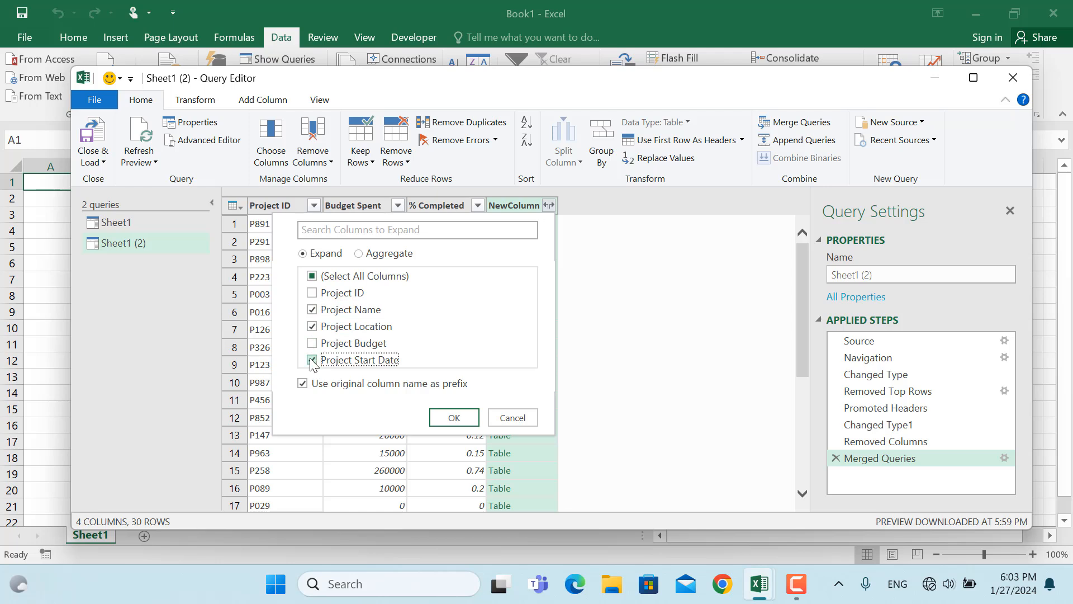
{"action": "left_click", "coordinate": [449, 419]}
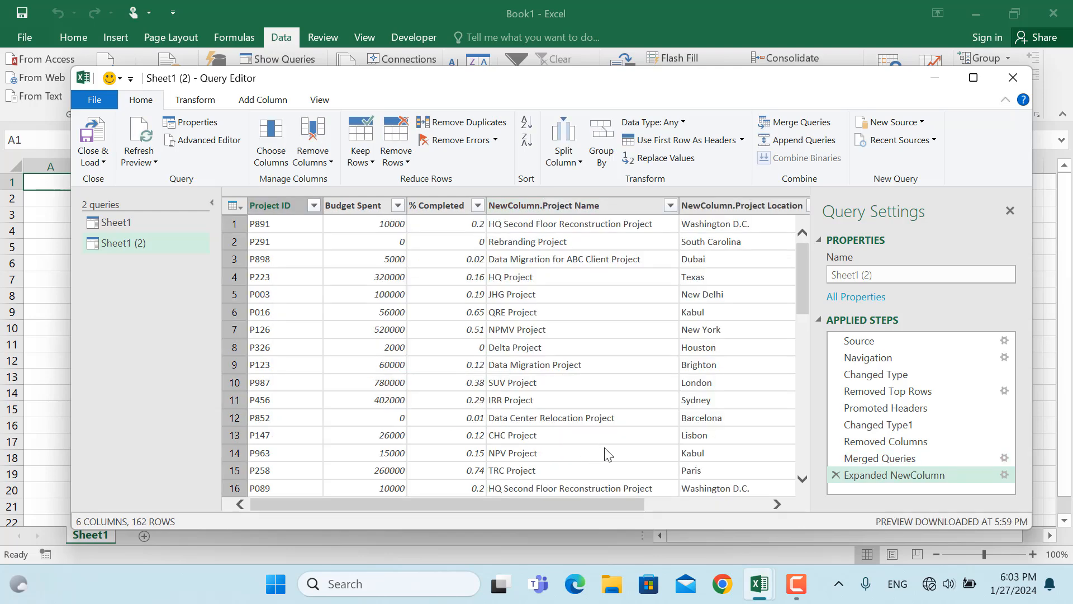
Close the Query Editor, load the queries into the workbook and review the merged table's columns
{"action": "left_click", "coordinate": [96, 136]}
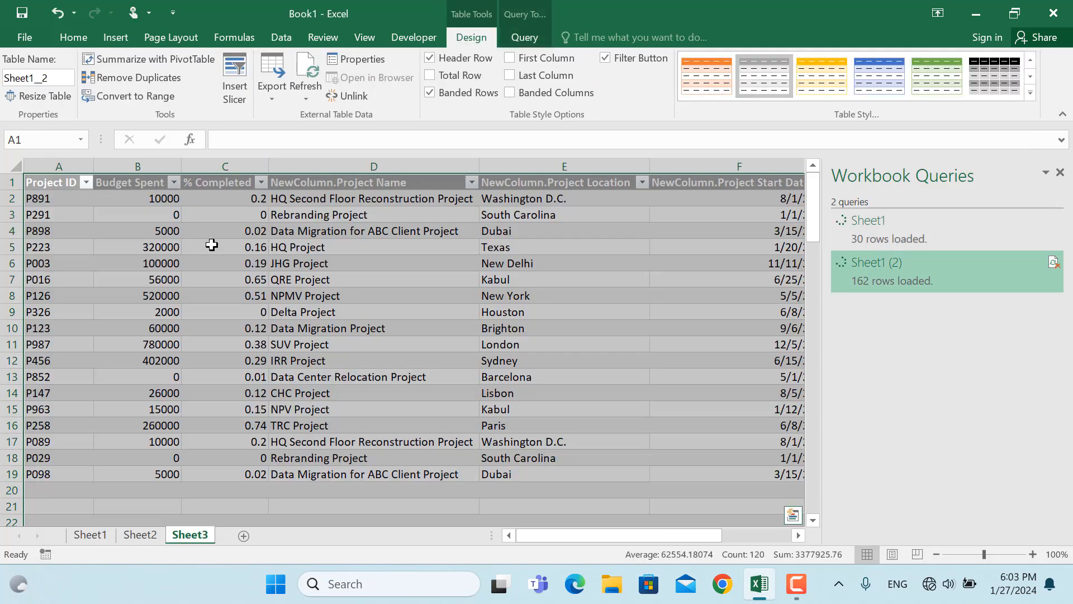
{"action": "left_click", "coordinate": [213, 261]}
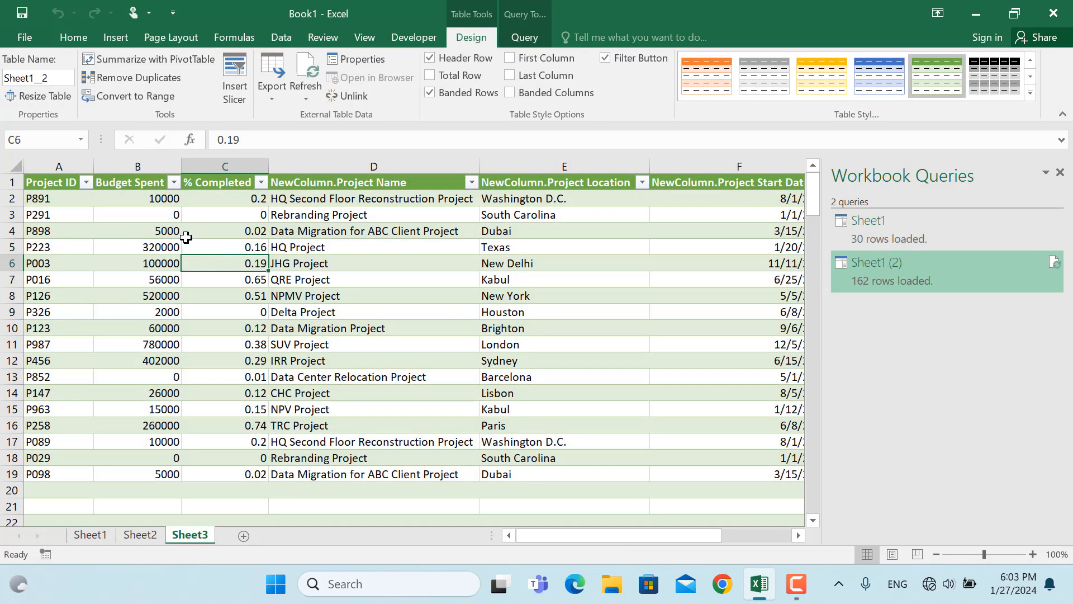
{"action": "scroll", "coordinate": [538, 231], "scroll_direction": "right", "scroll_amount": 1}
{"action": "scroll", "coordinate": [538, 231], "scroll_direction": "right", "scroll_amount": 2}
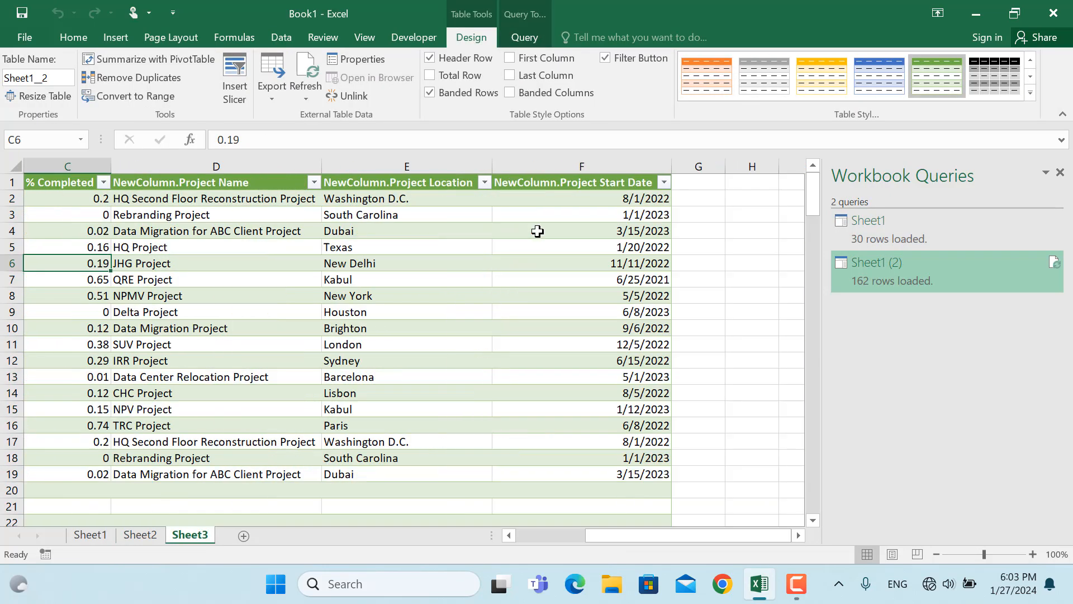
{"action": "scroll", "coordinate": [537, 231], "scroll_direction": "left", "scroll_amount": 3}
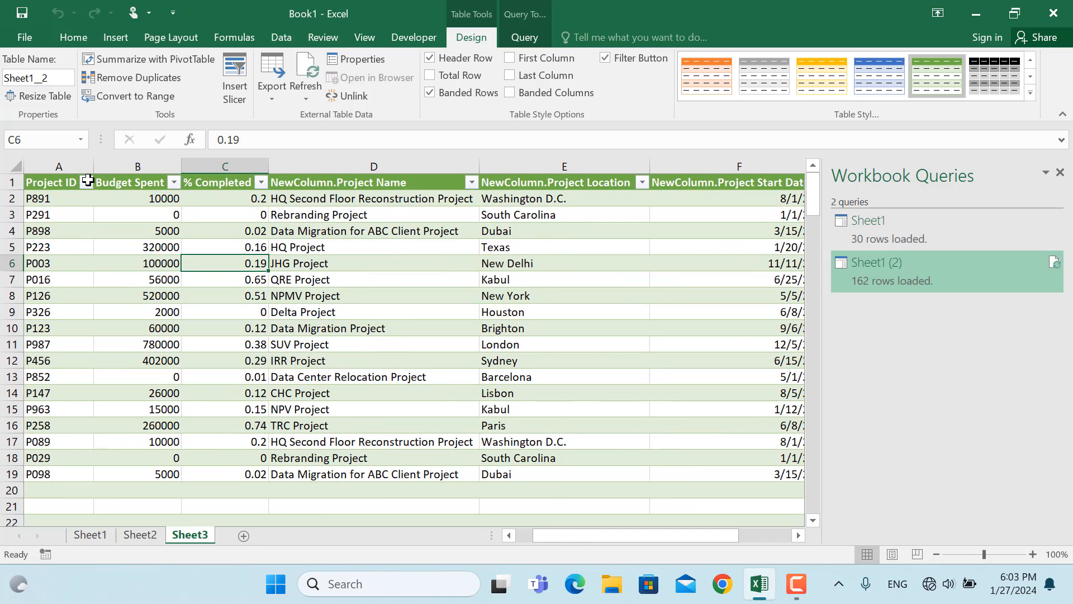